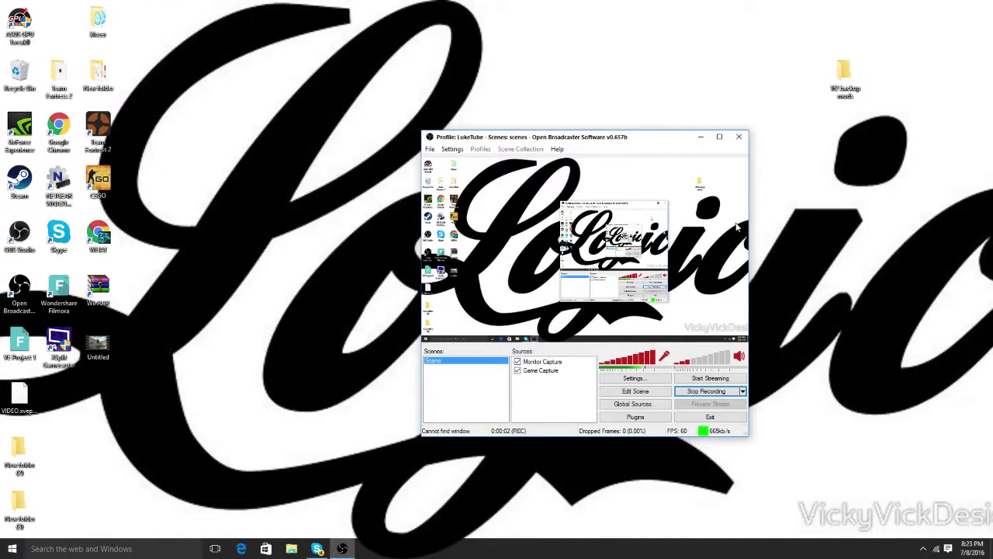
Minimize the OBS window so the Windows desktop shows
click(700, 138)
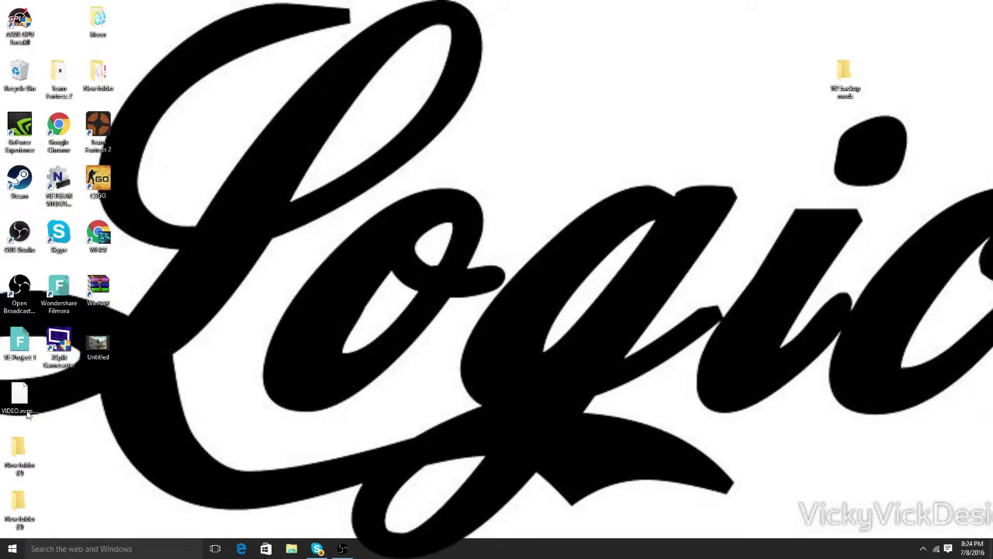
Launch Chrome, search 'XSPLIT GAME', open the official XSplit Gamecaster page, then minimize the browser
double_click(54, 152)
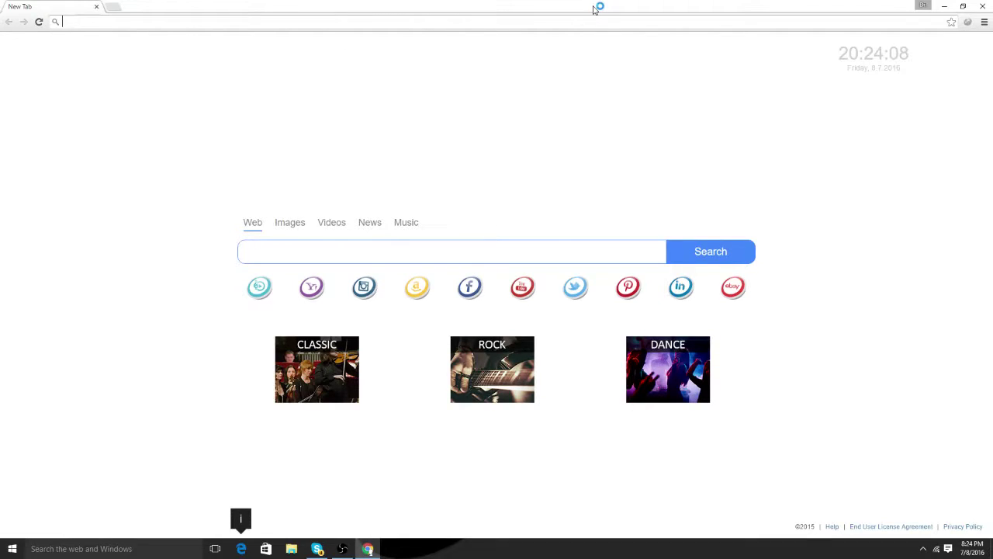
text(XSPLIT G)
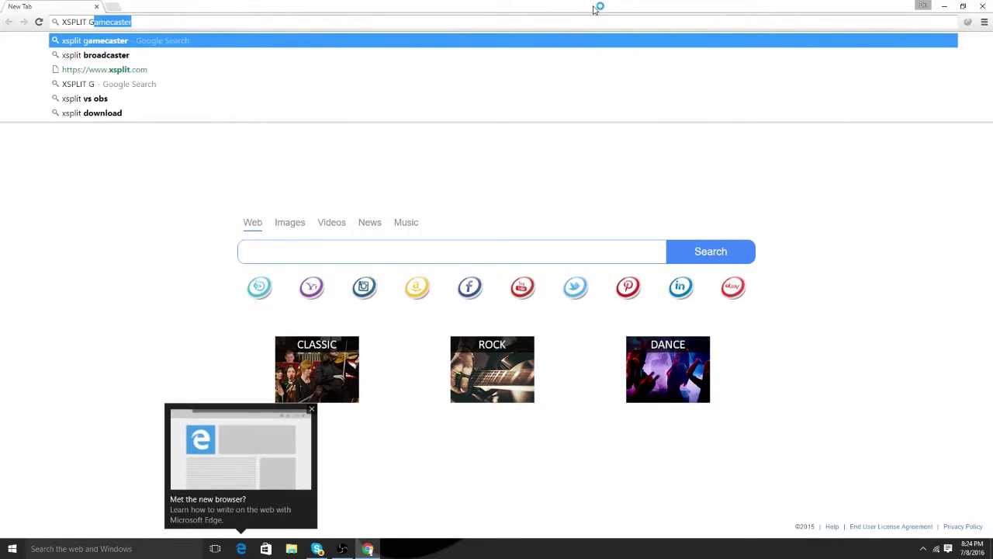
text(AME)
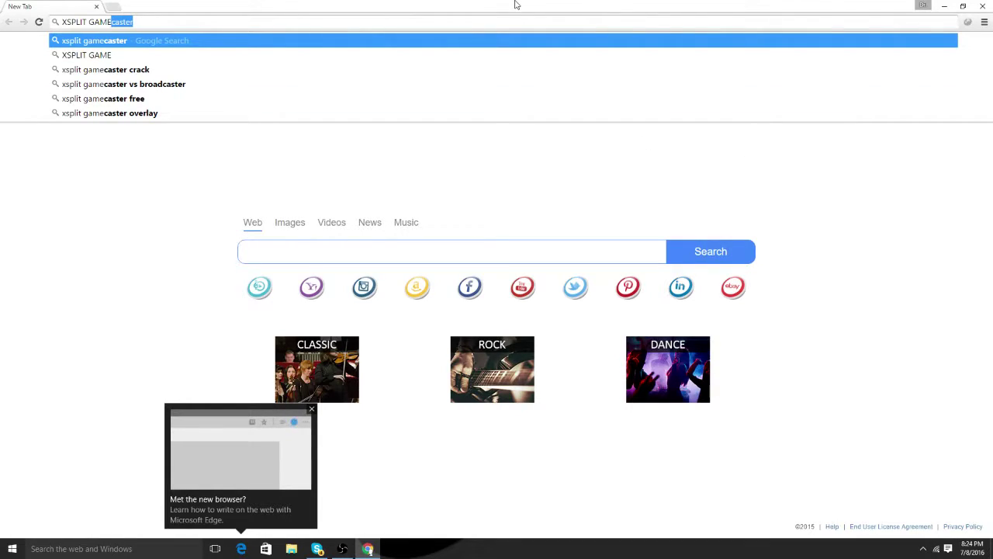
key(Return)
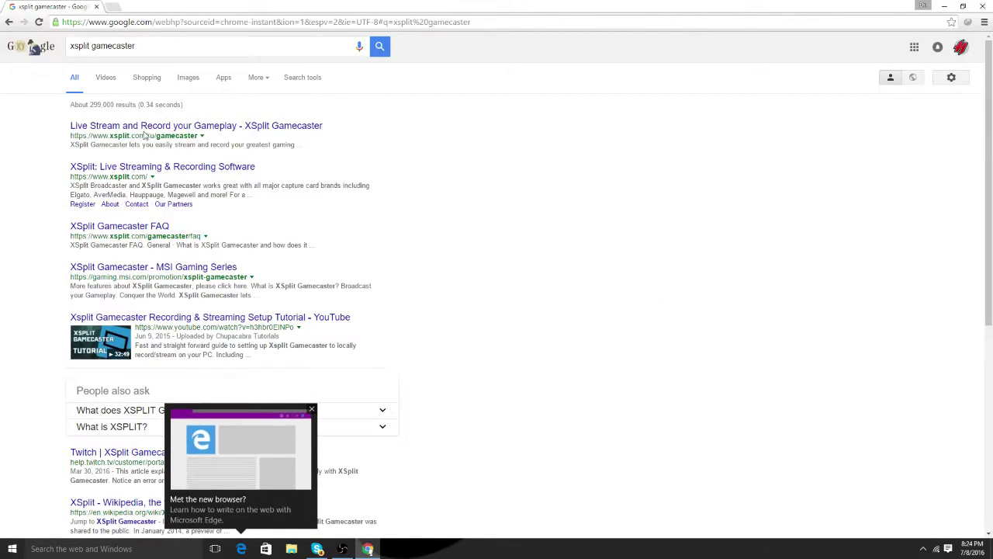
click(126, 134)
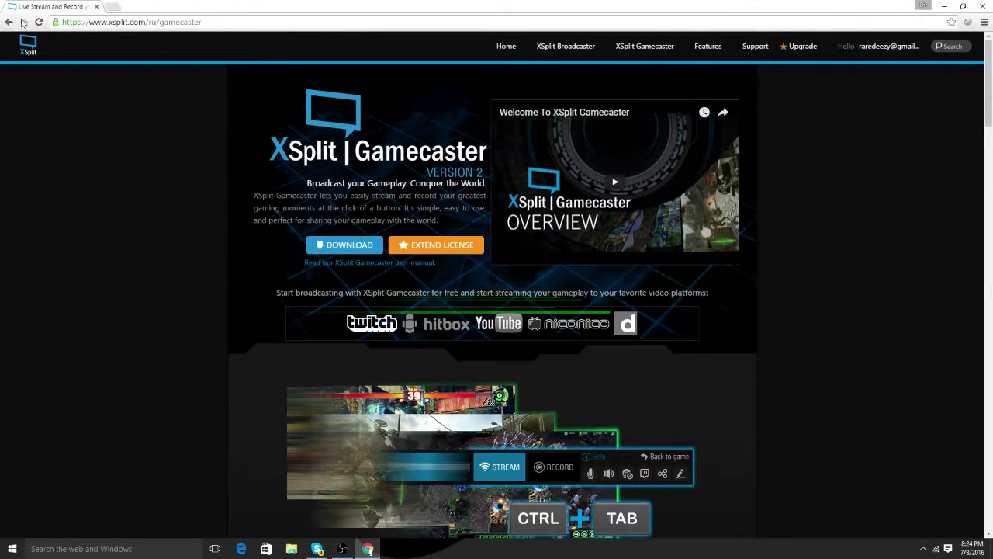
click(946, 6)
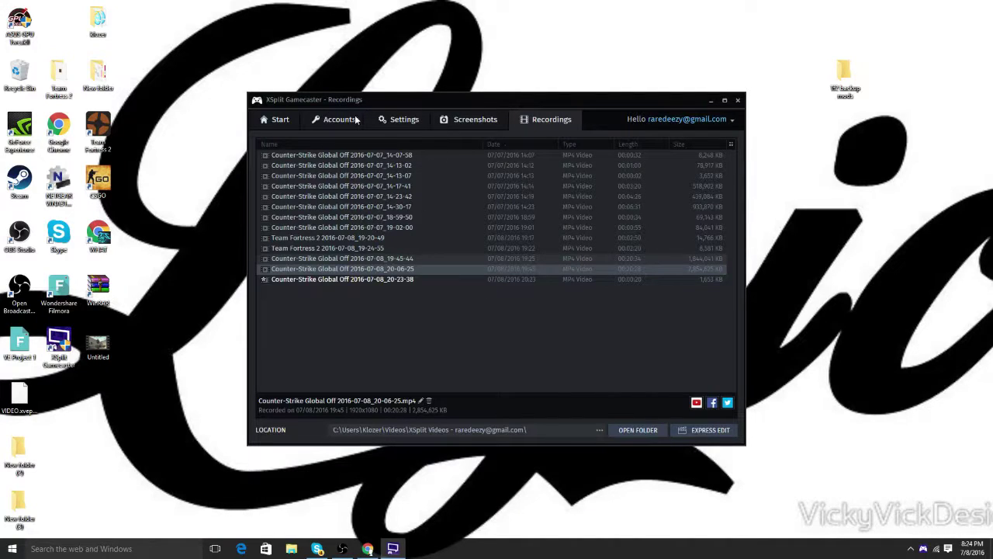
Look through the Accounts and Start pages, move the window lower, and open Settings
click(337, 123)
click(286, 128)
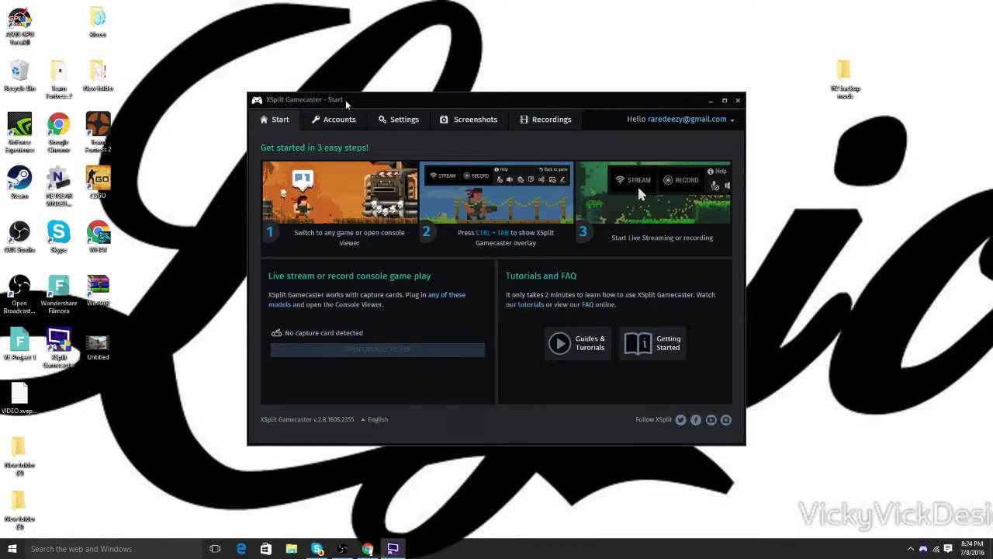
drag(347, 104, 342, 129)
click(335, 144)
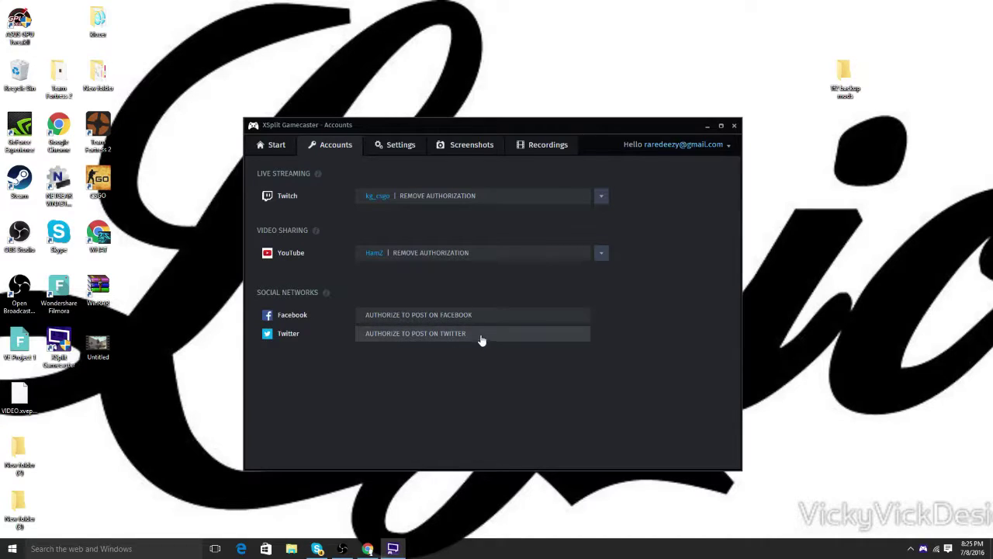
click(397, 144)
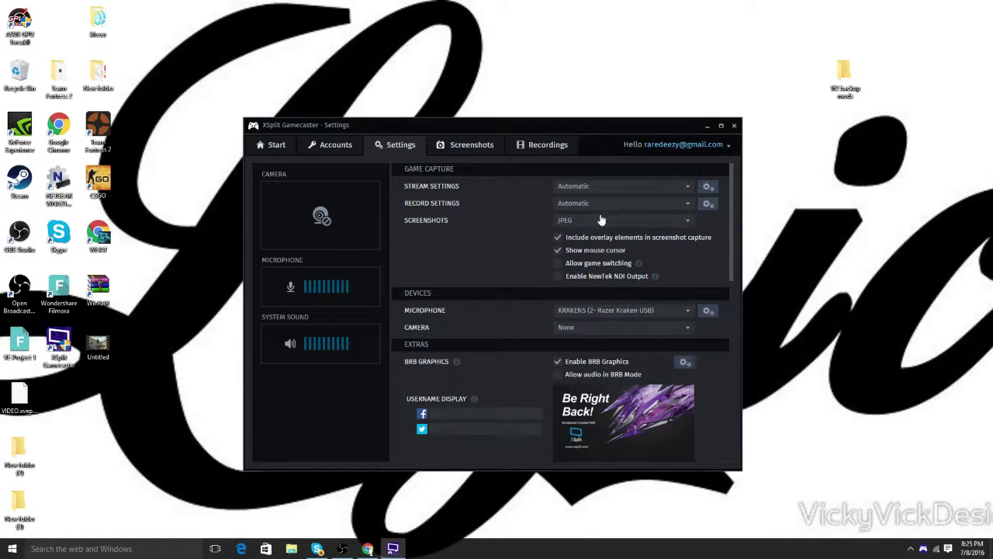
Keep the Razer Kraken headset as microphone and camera at None, then open the BRB Graphics editor
click(664, 316)
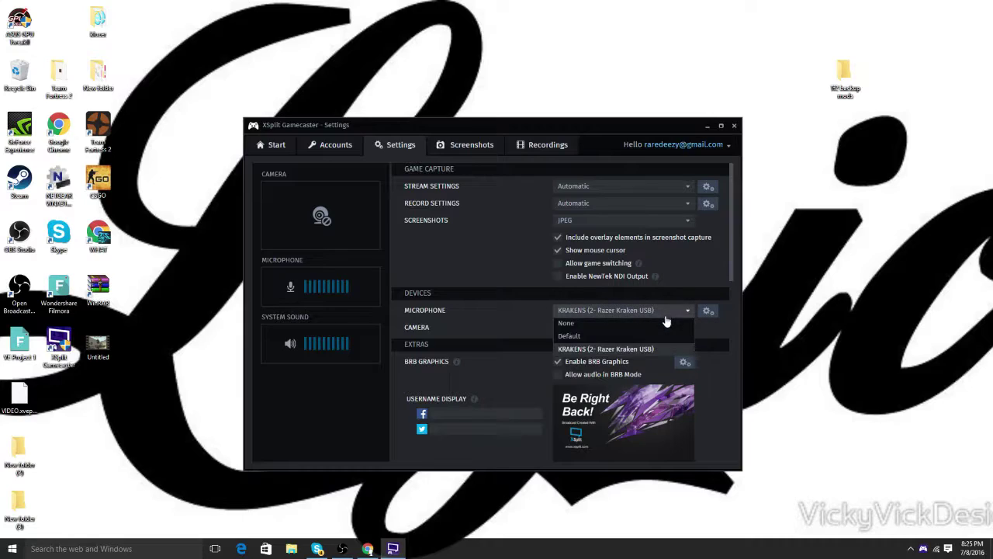
click(658, 347)
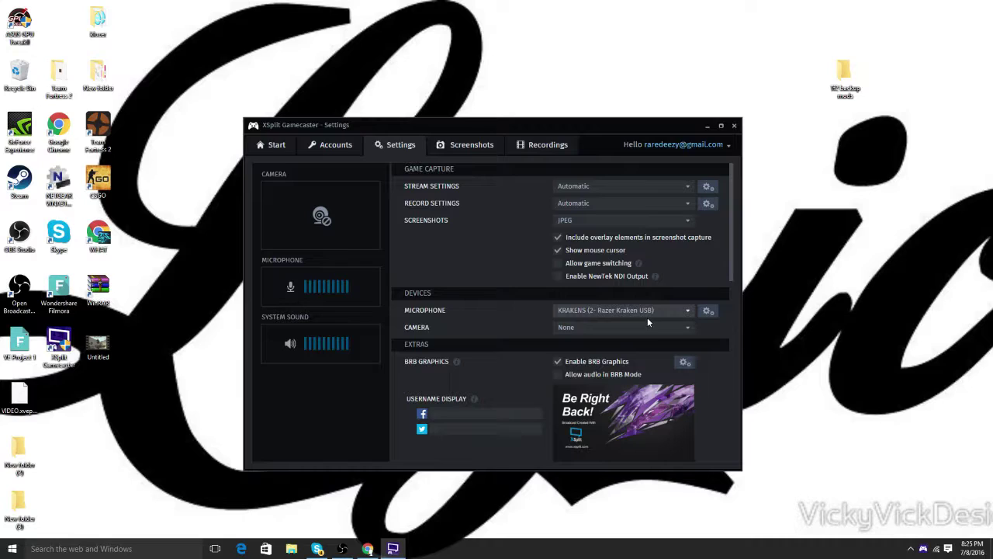
click(647, 325)
click(650, 341)
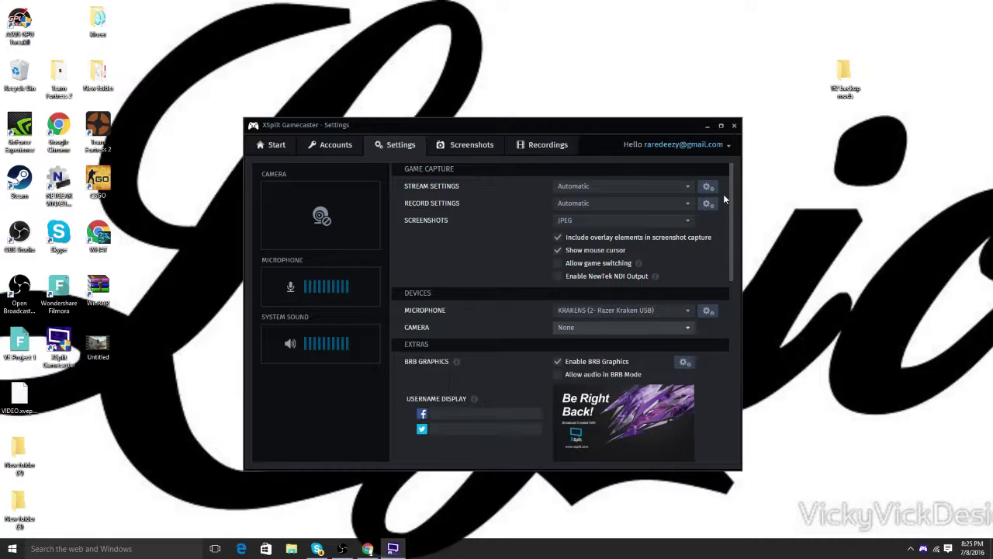
drag(732, 194, 716, 253)
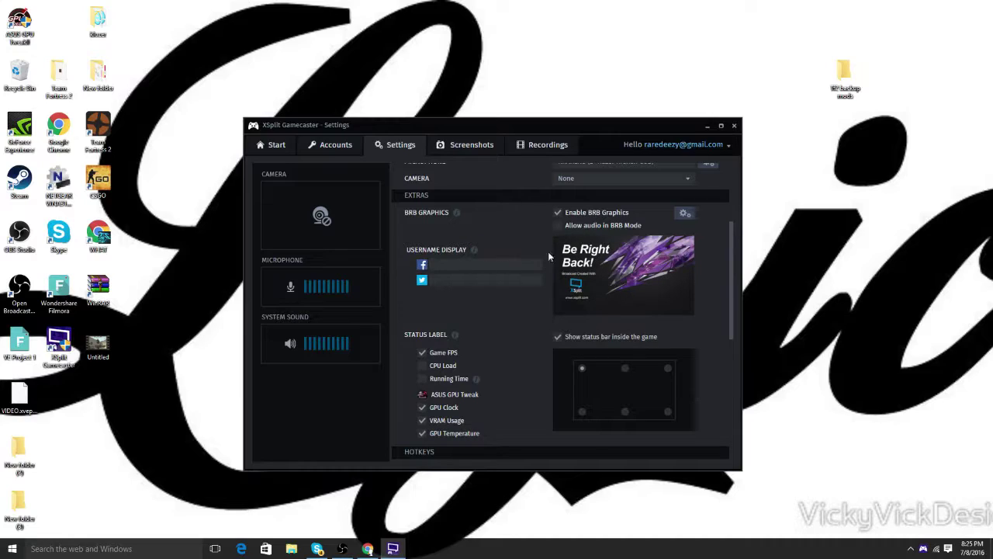
click(685, 212)
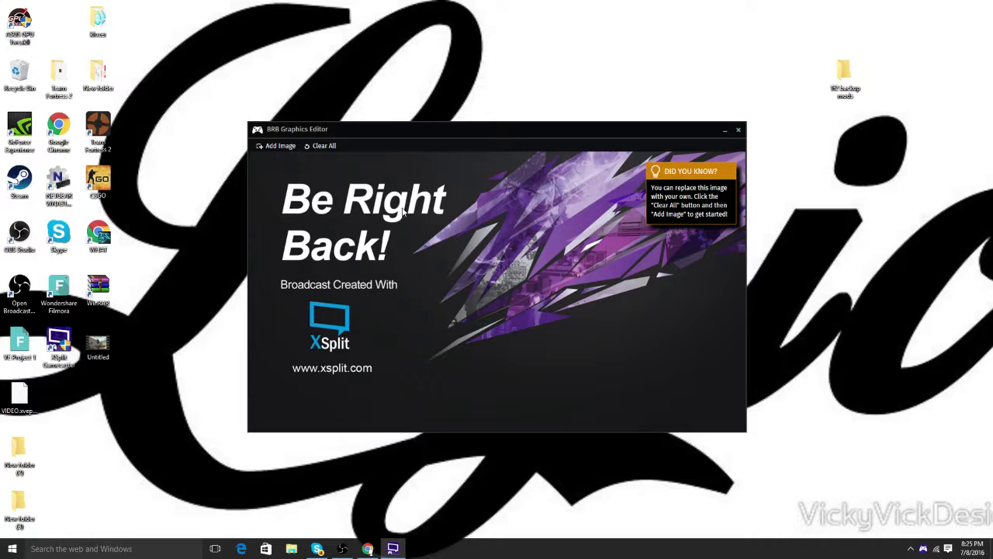
Clear the default Be Right Back image and load H_Logo_05 from Saved Pictures
click(321, 146)
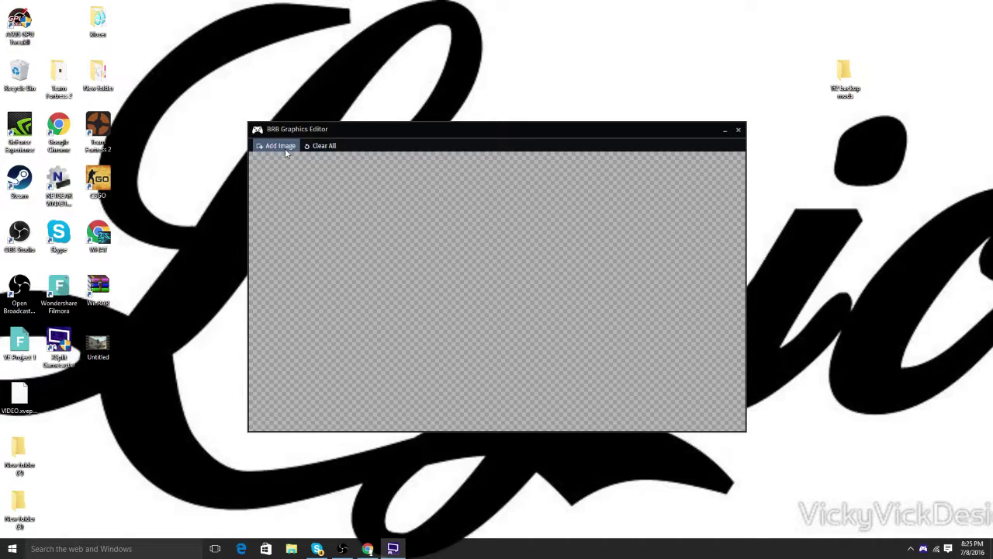
click(283, 147)
click(287, 225)
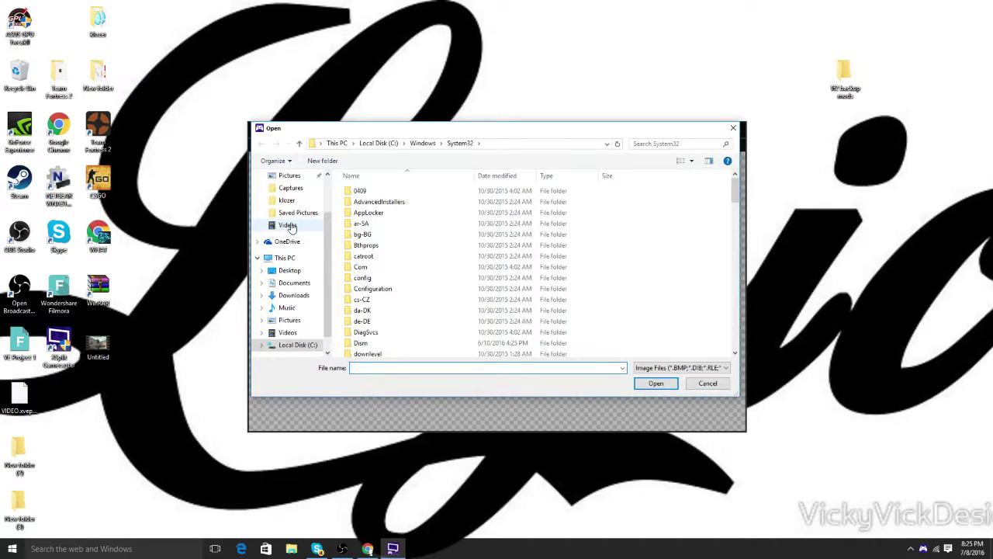
click(294, 211)
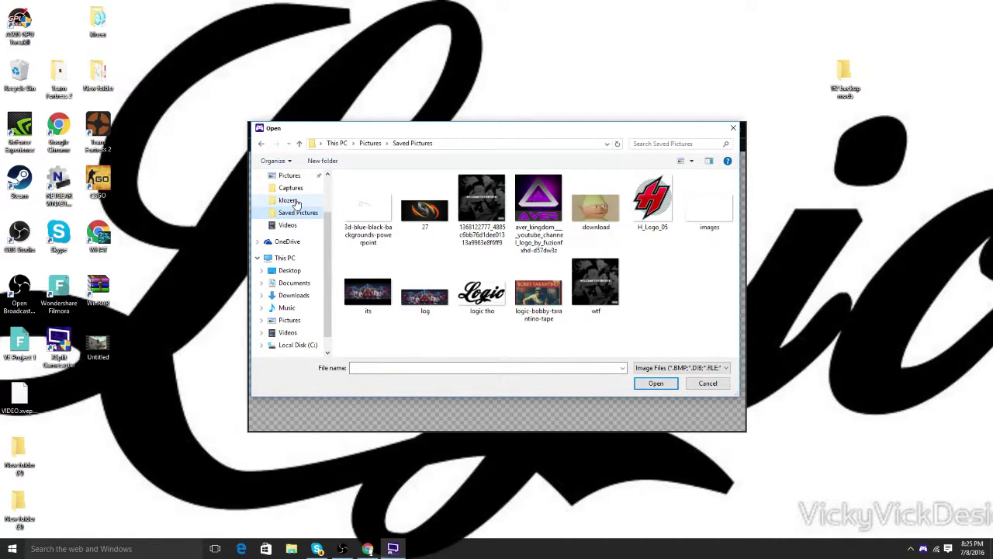
double_click(644, 207)
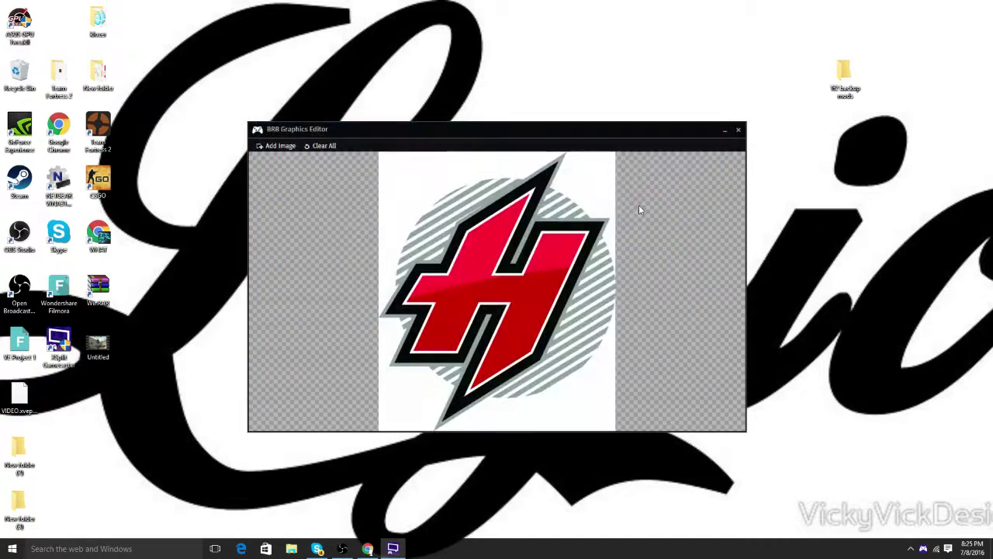
Replace the H logo with the WELCOME TO FOREVER image and reposition it on the canvas
click(321, 147)
click(269, 145)
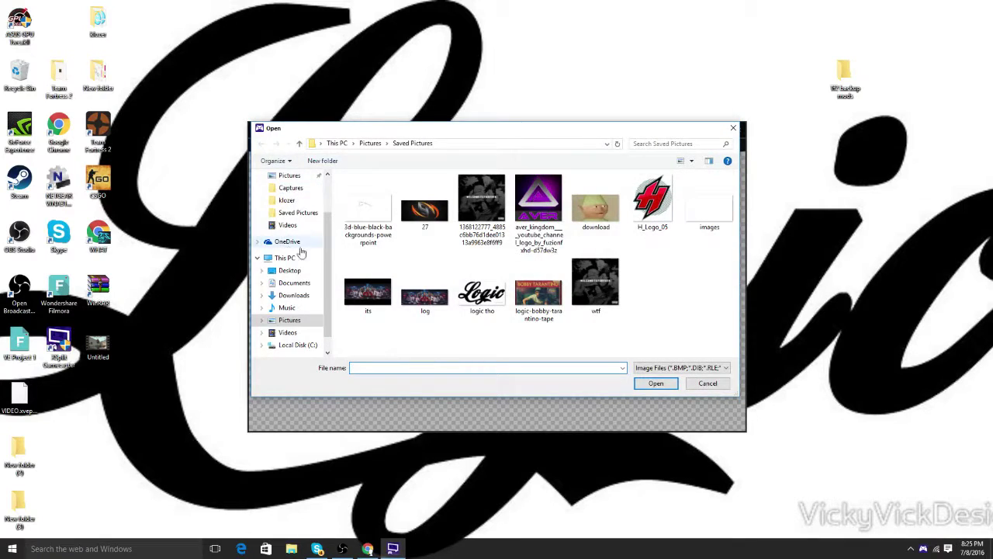
click(497, 196)
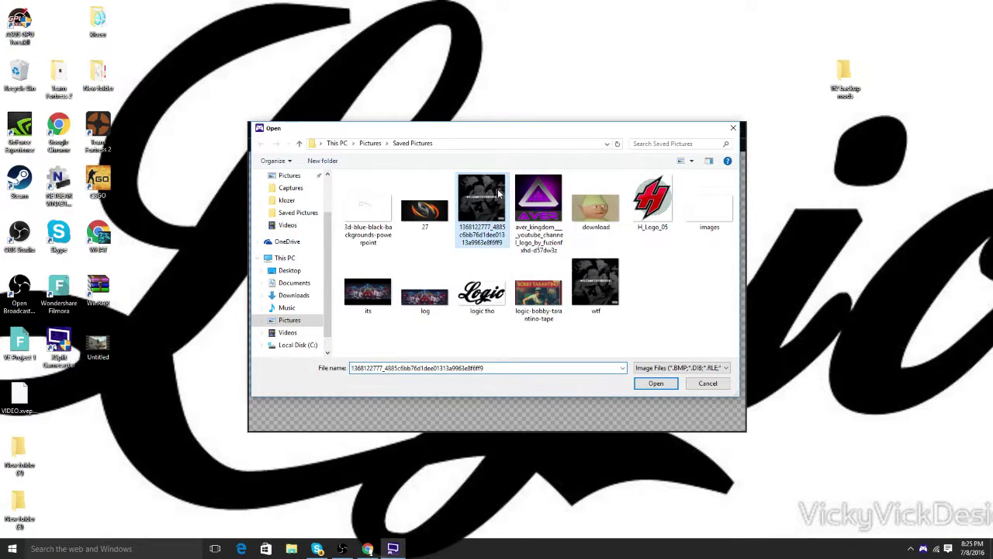
double_click(618, 272)
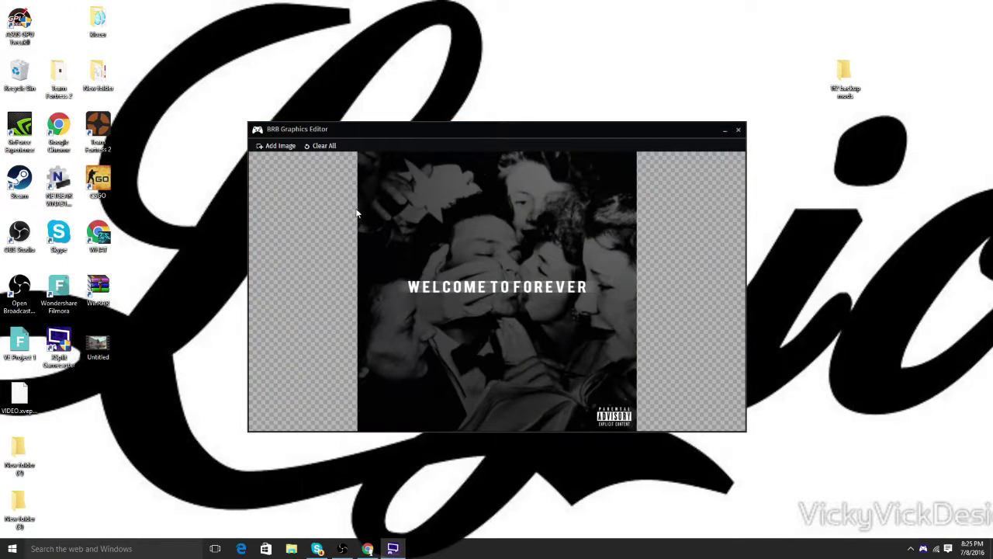
drag(356, 210, 314, 229)
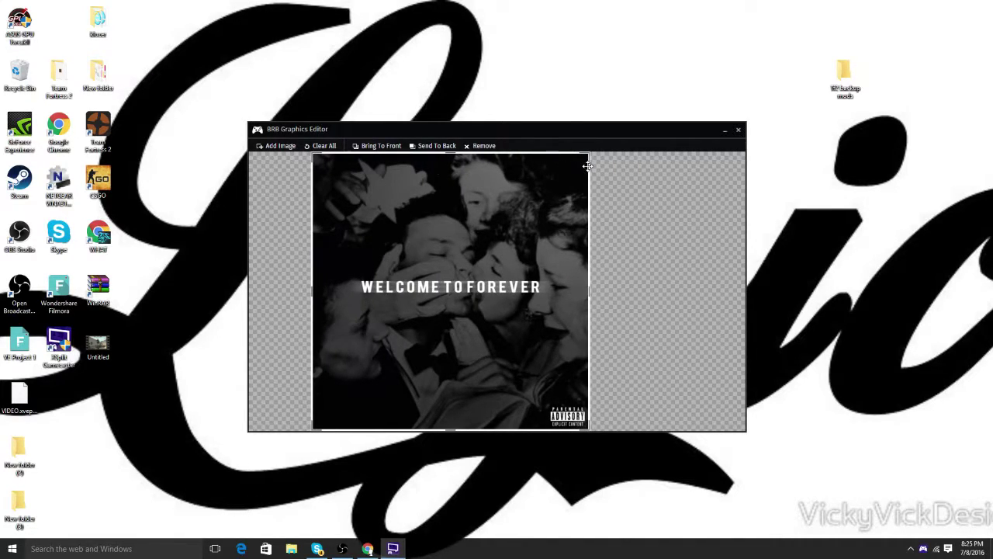
drag(589, 168, 602, 168)
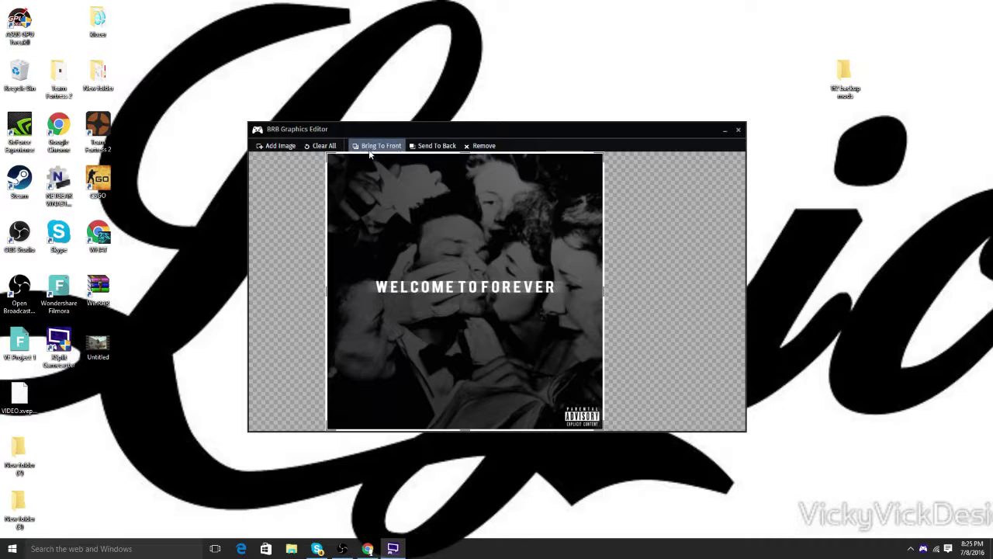
Try the 'its' picture, then settle on WELCOME TO FOREVER and close the editor
click(324, 147)
click(276, 146)
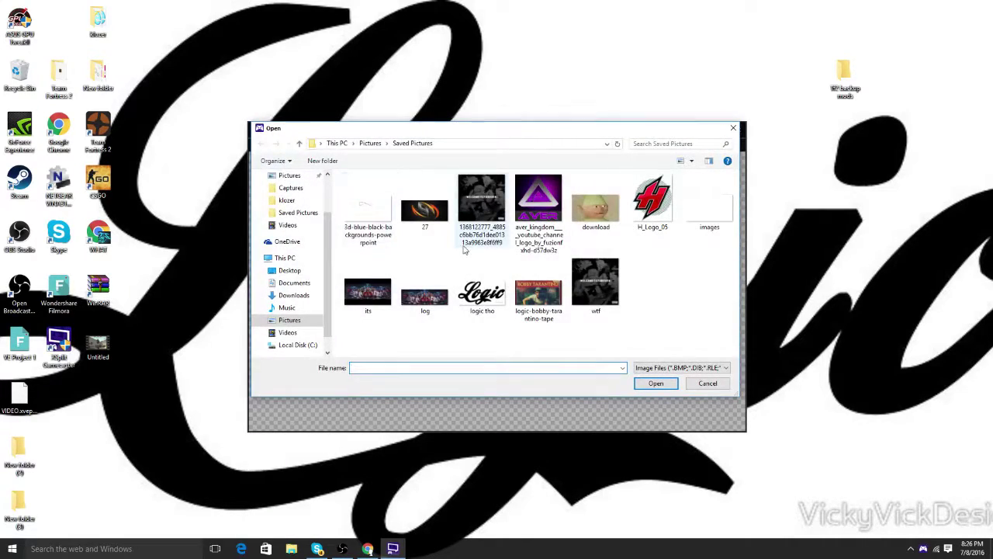
double_click(379, 289)
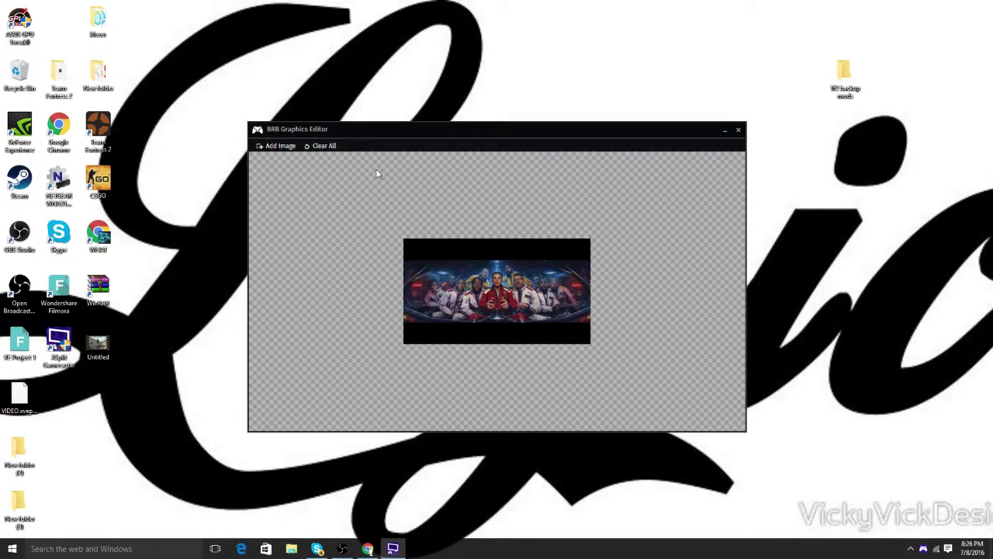
click(324, 147)
click(275, 146)
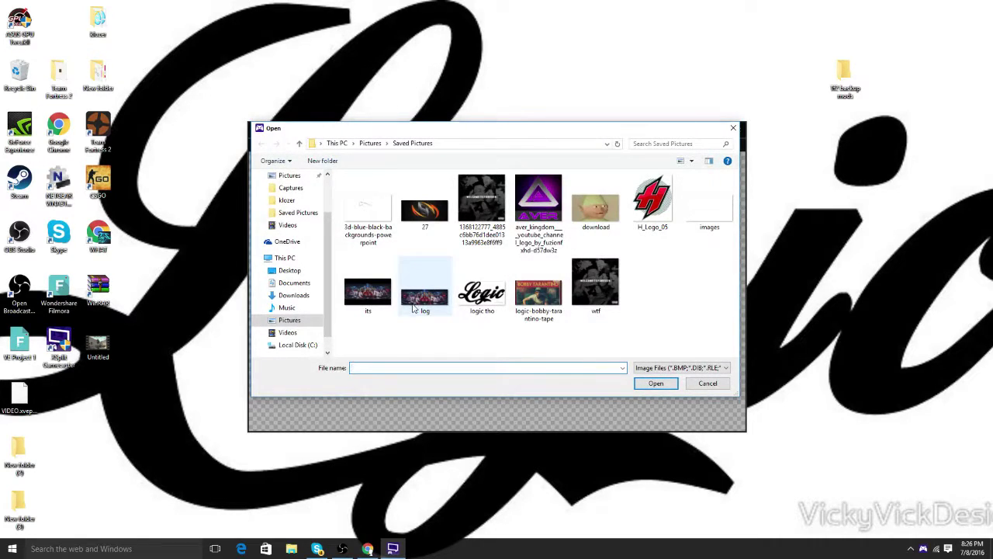
double_click(481, 200)
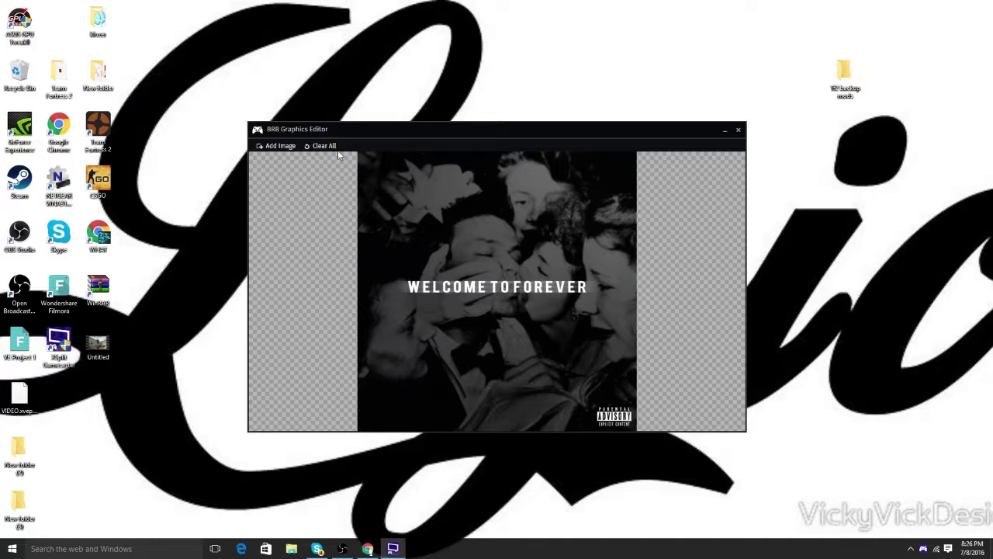
click(739, 130)
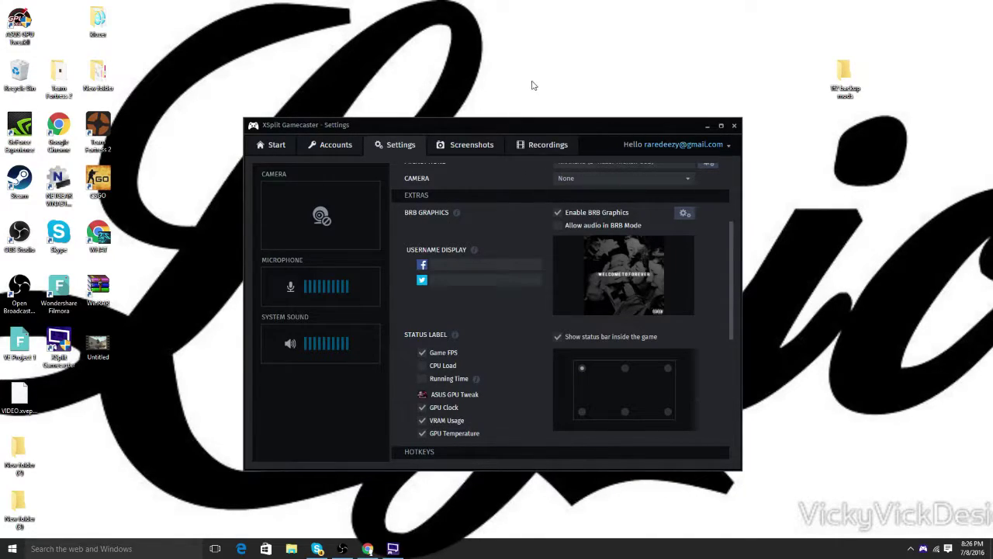
Set the Status Label position to top centre, briefly checking the Recordings and Screenshots pages
click(575, 146)
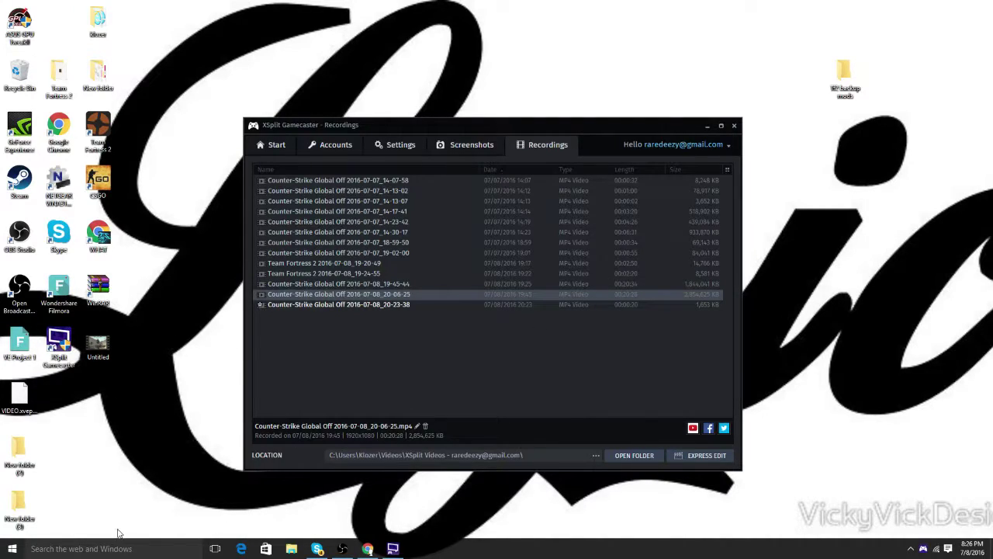
click(419, 147)
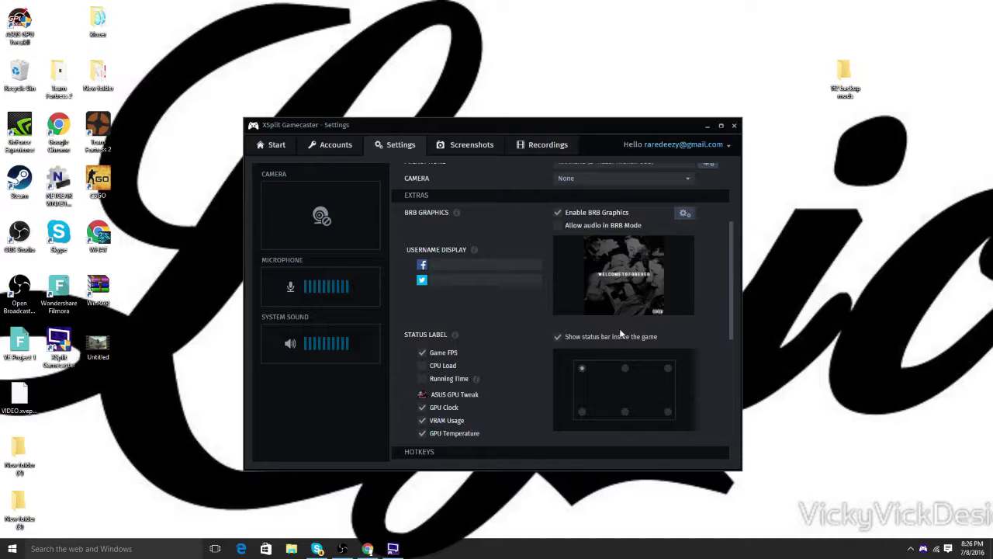
click(625, 367)
drag(732, 291, 734, 424)
drag(732, 373, 732, 225)
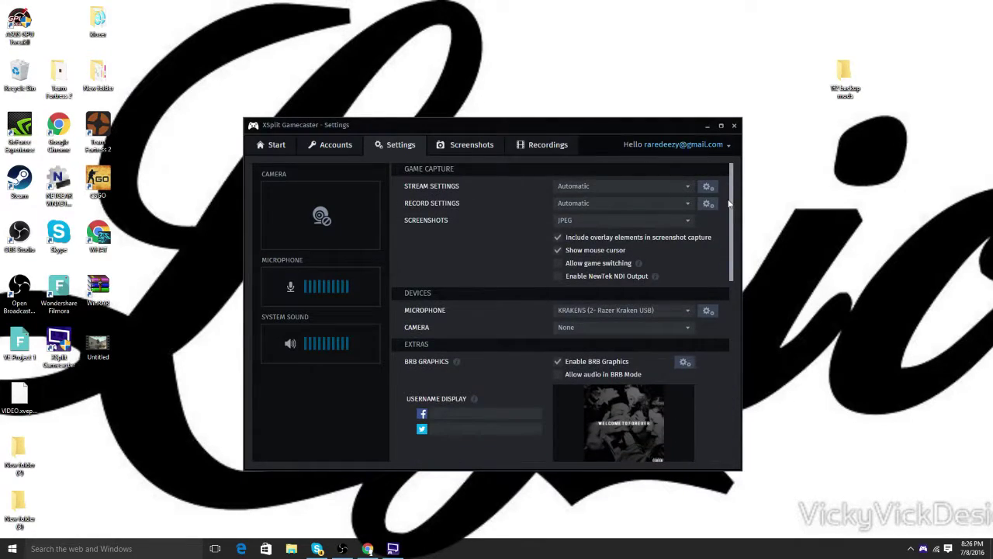
click(485, 148)
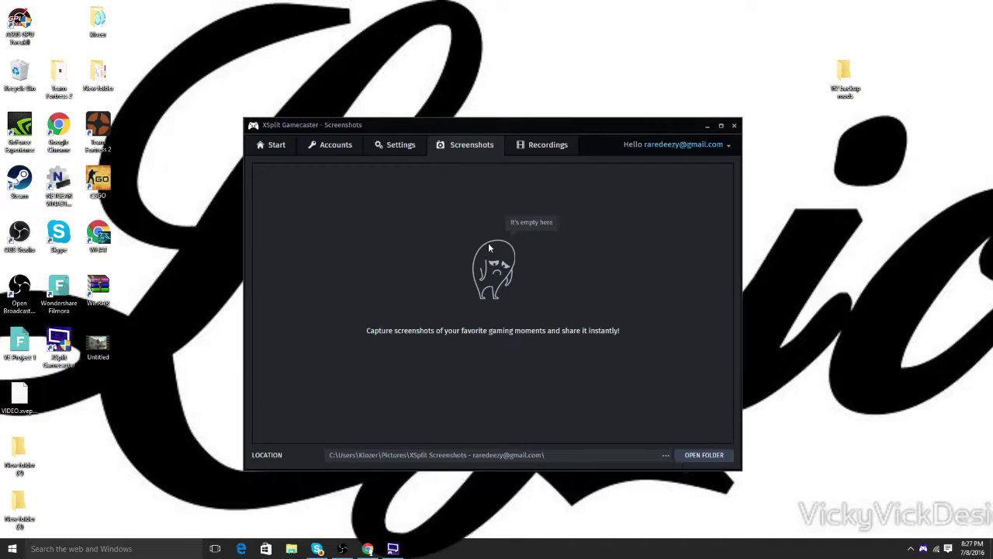
click(397, 145)
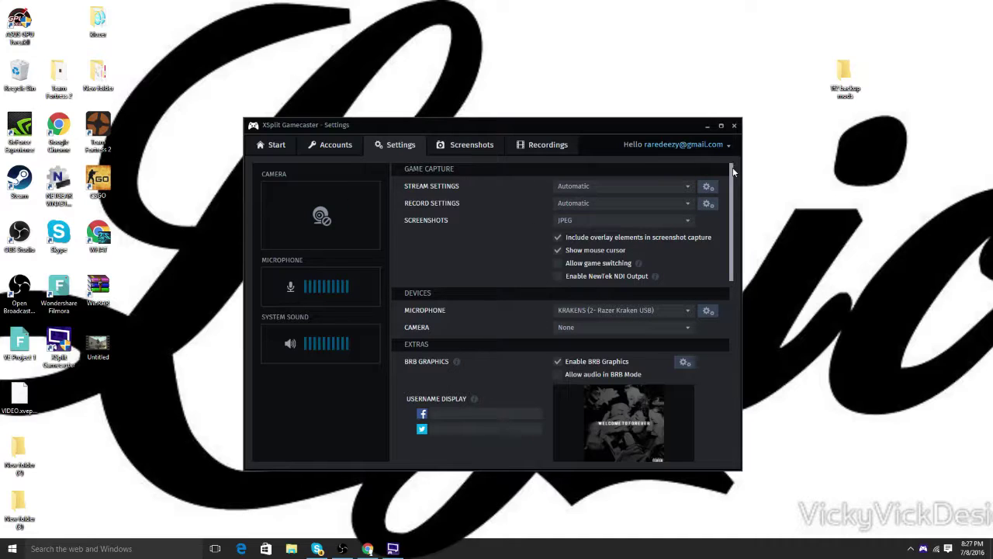
Scroll down to Hotkeys and select the Screenshot (Capture) field
scroll(706, 306, down, 6)
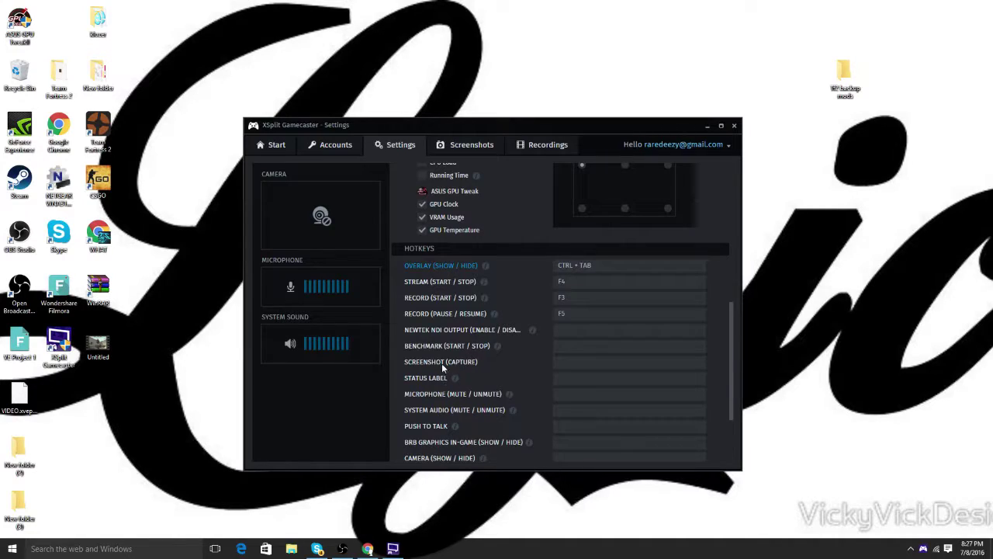
click(611, 364)
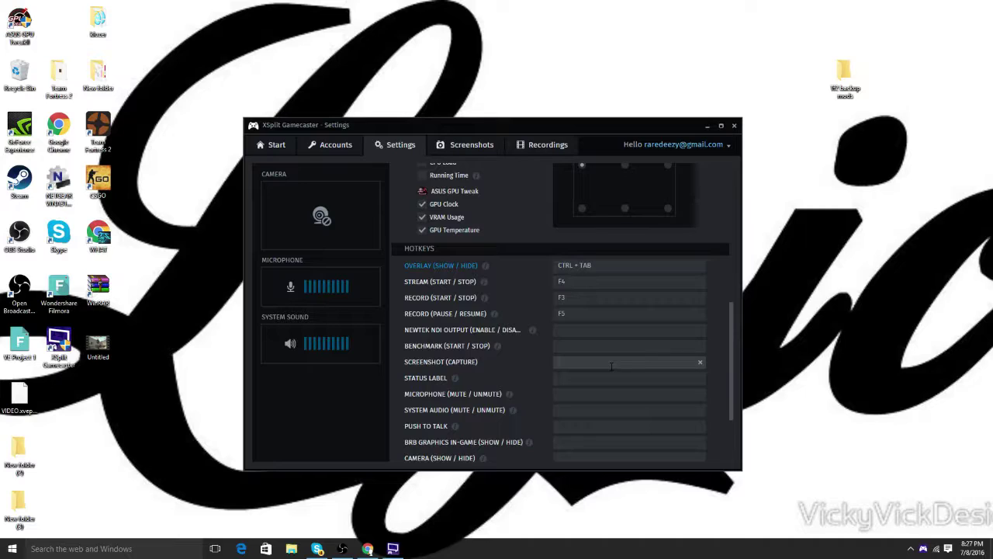
Assign F11 to Screenshot (Capture), view the Recordings list, and minimize XSplit
key(F11)
click(466, 146)
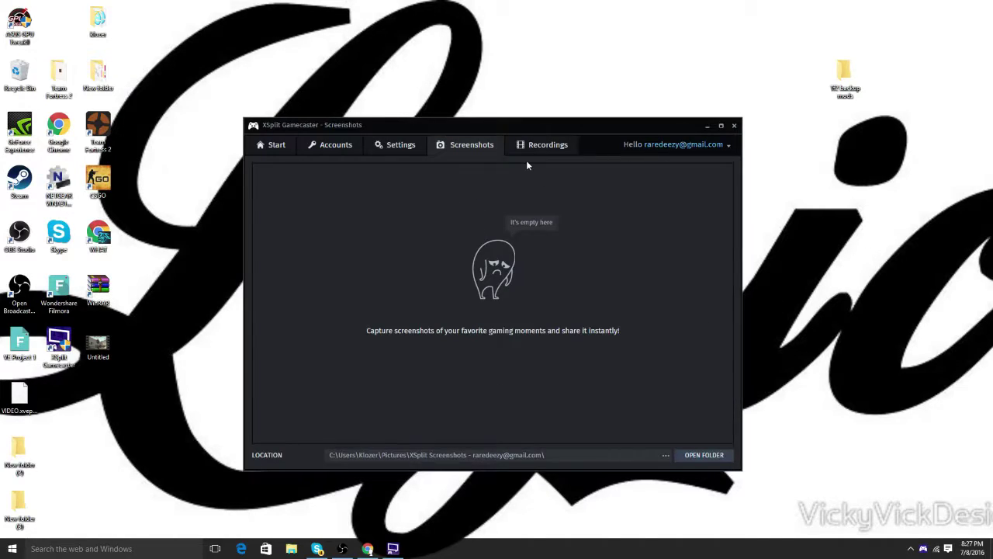
click(541, 144)
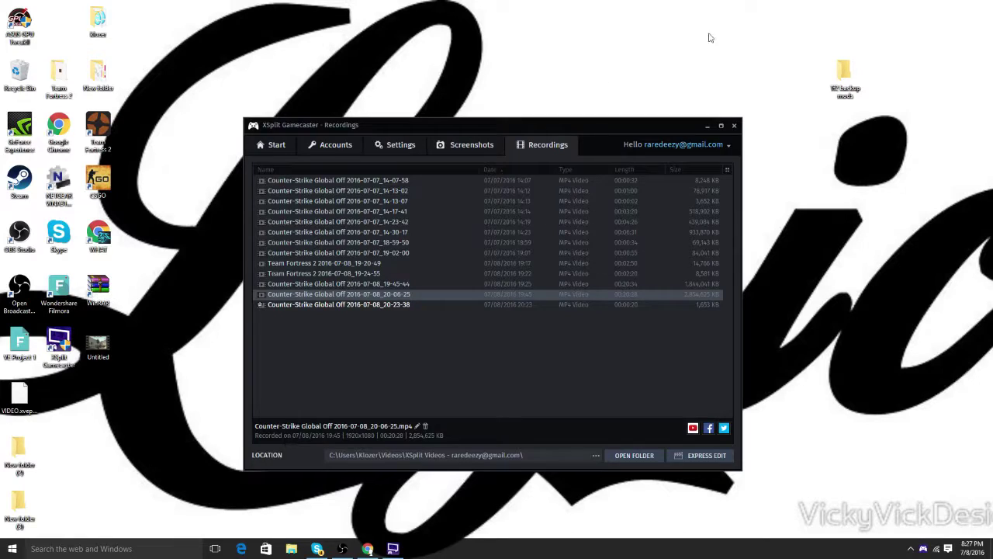
click(707, 126)
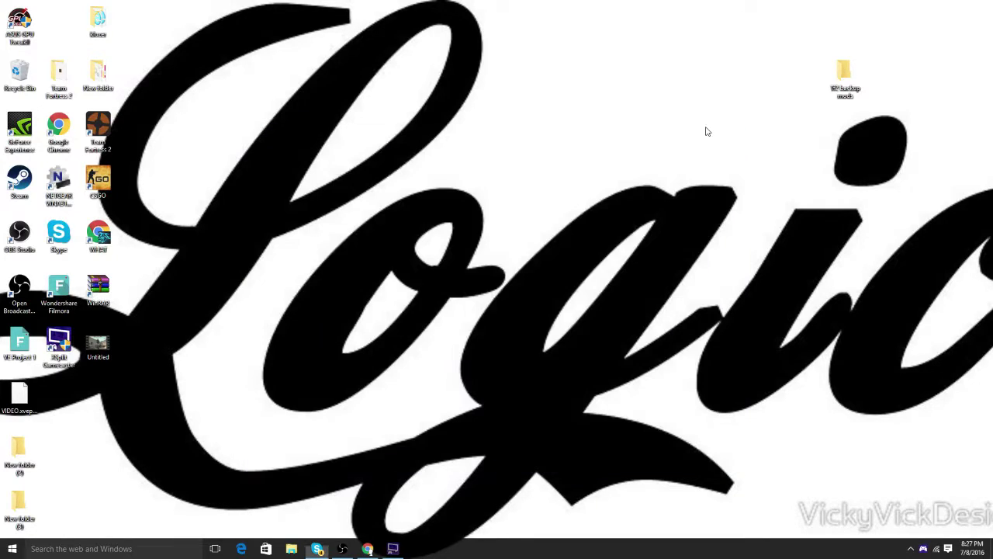
Bring up OBS to check the ongoing recording, then minimize it again
click(342, 549)
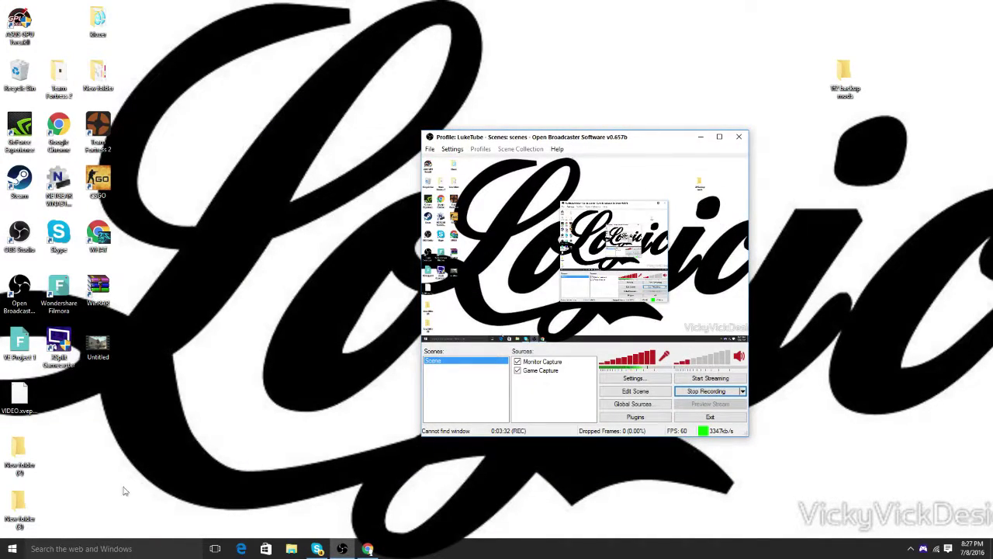
click(701, 136)
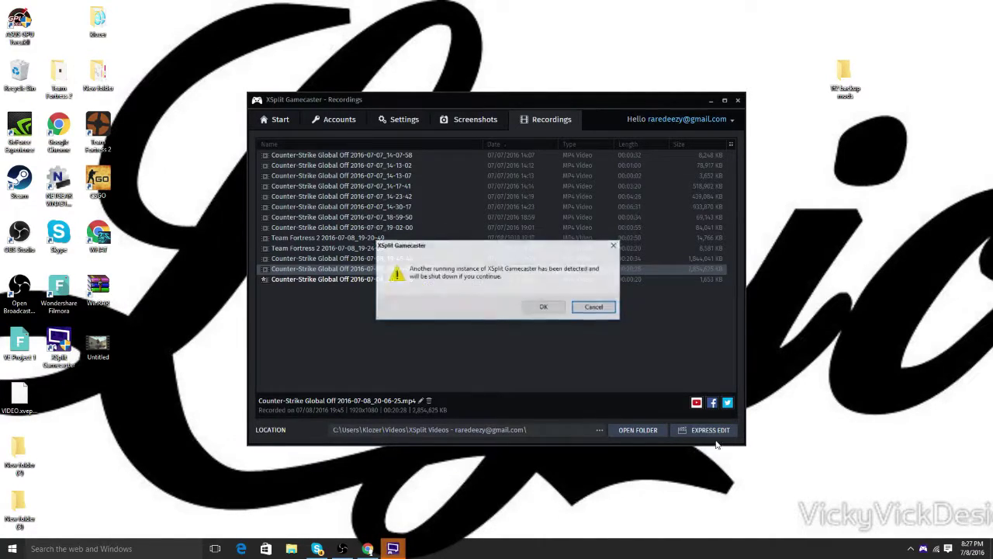
Dismiss the running-instance warnings and open Counter-Strike Global Off 2016-07-08_20-06-25 in Express Edit
click(582, 308)
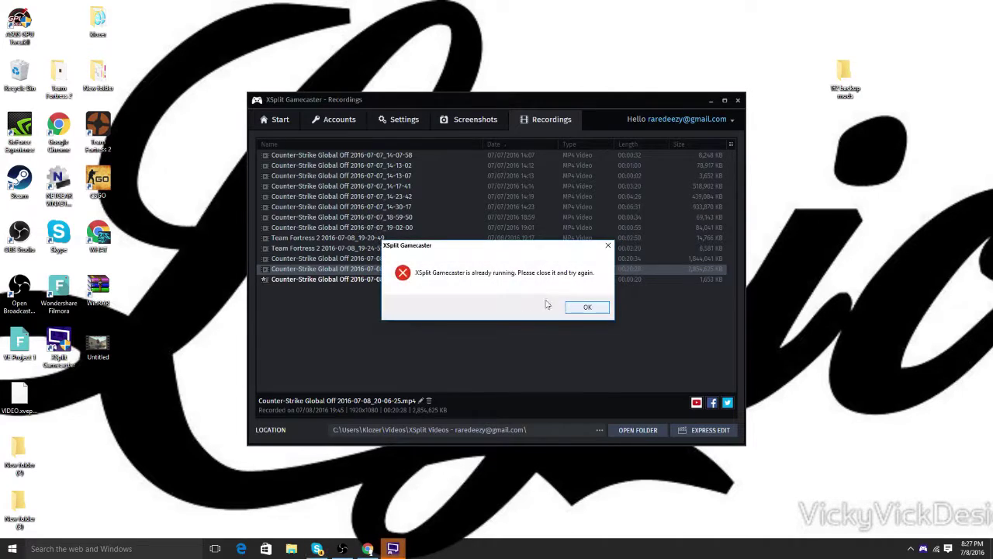
click(584, 310)
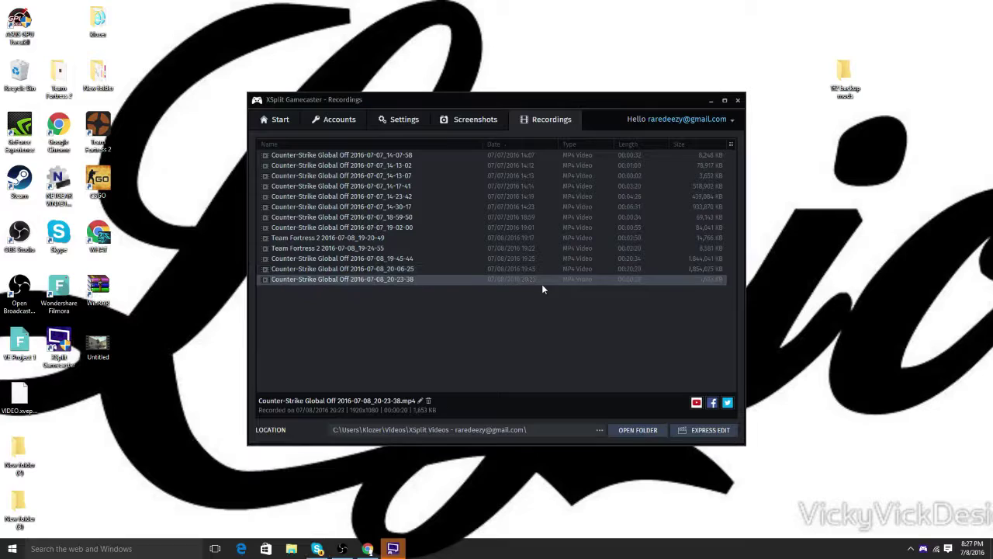
click(723, 436)
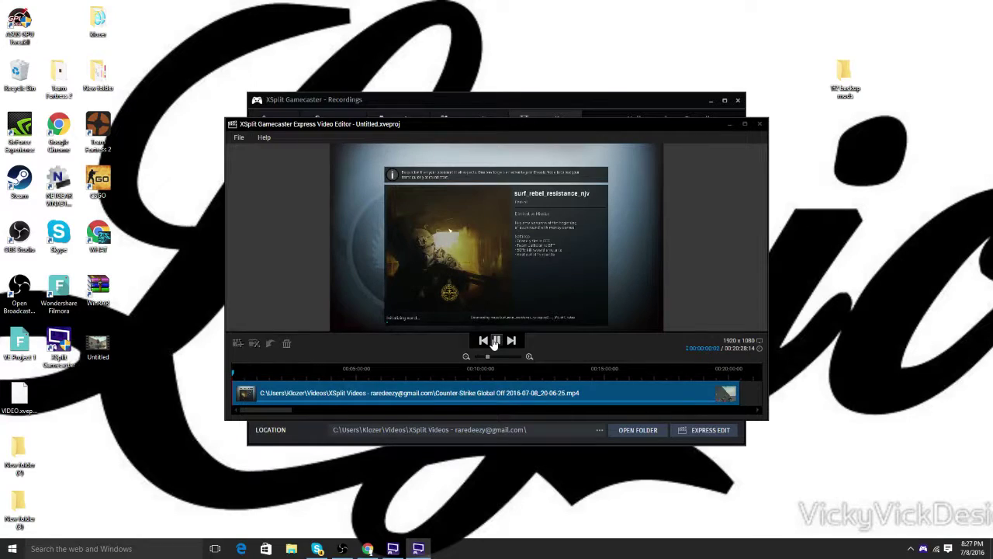
Pause the Counter-Strike clip's preview near its beginning
click(495, 342)
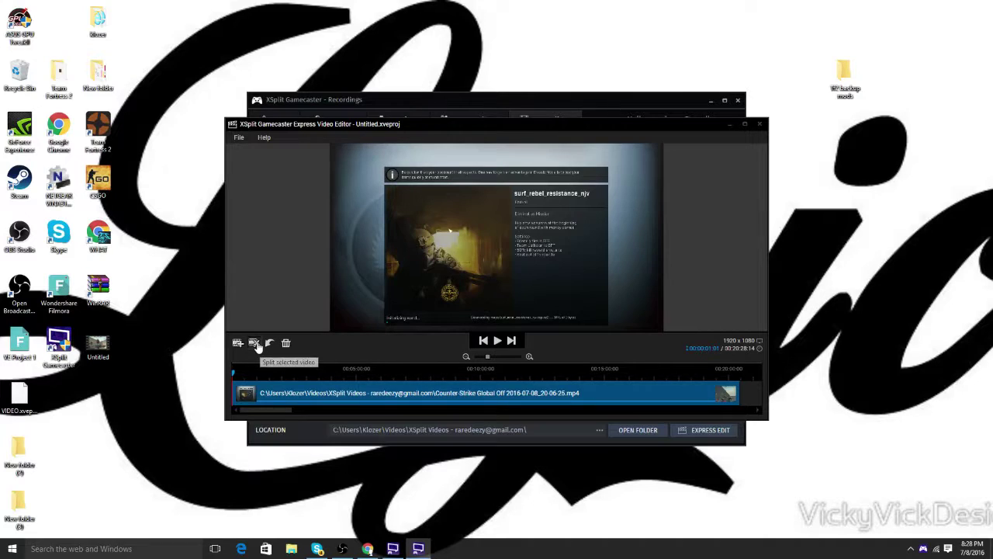
Trim the clip's start in two passes to 00:19:38:14 long, previewing and pausing at 00:00:28:07
drag(236, 400, 248, 397)
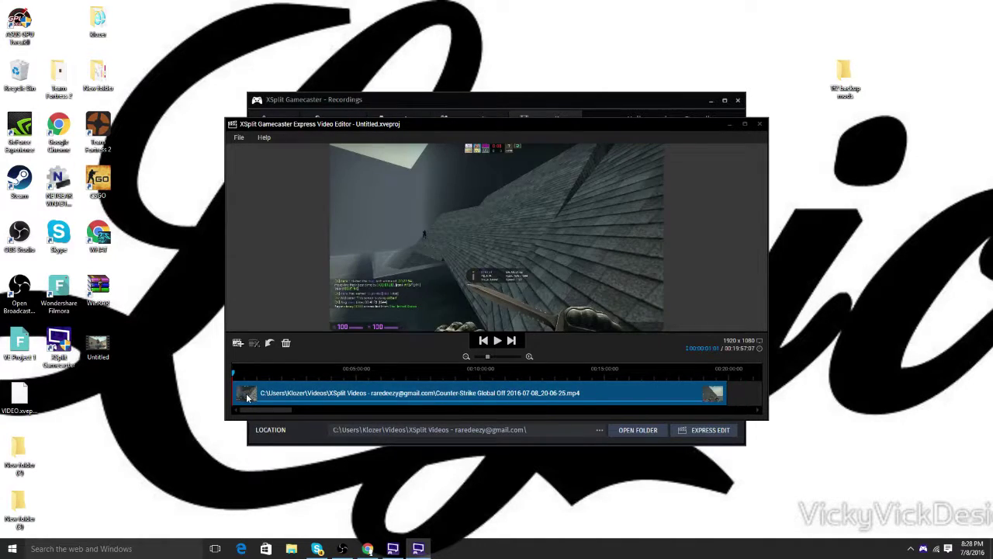
click(497, 341)
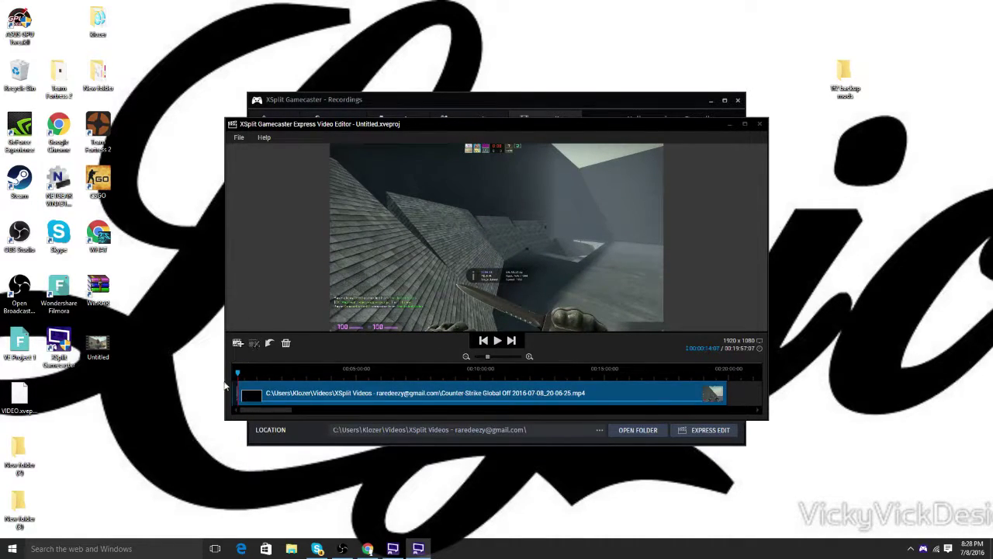
drag(243, 393, 249, 393)
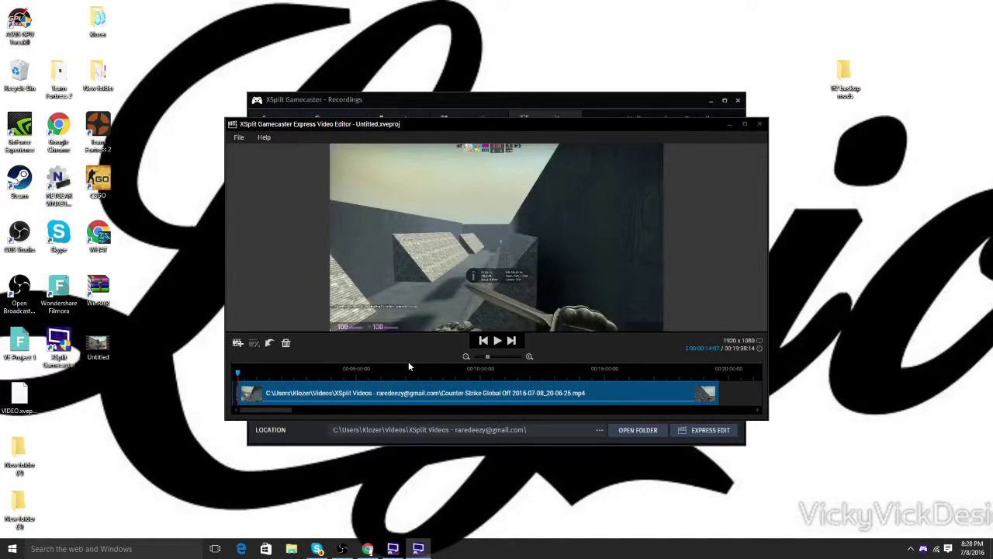
click(495, 343)
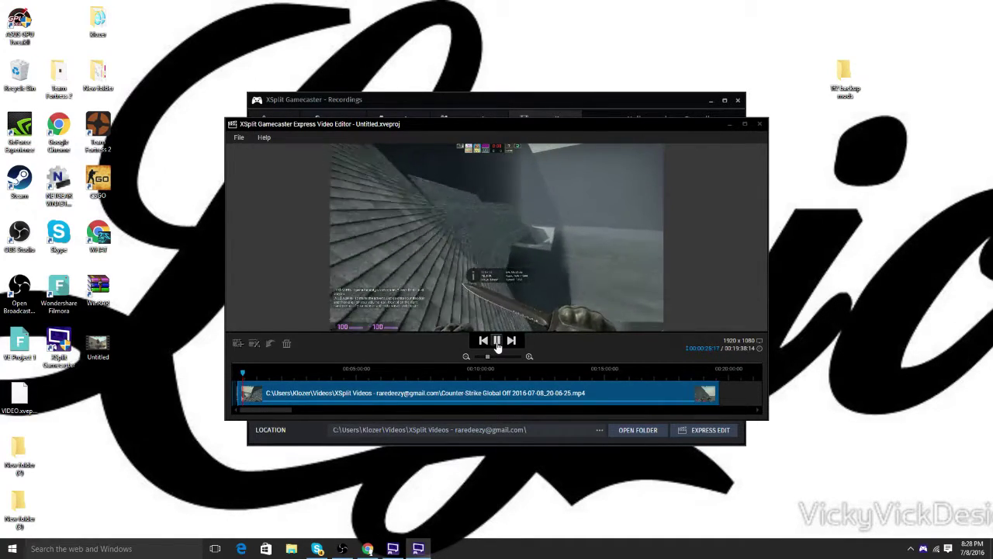
click(497, 342)
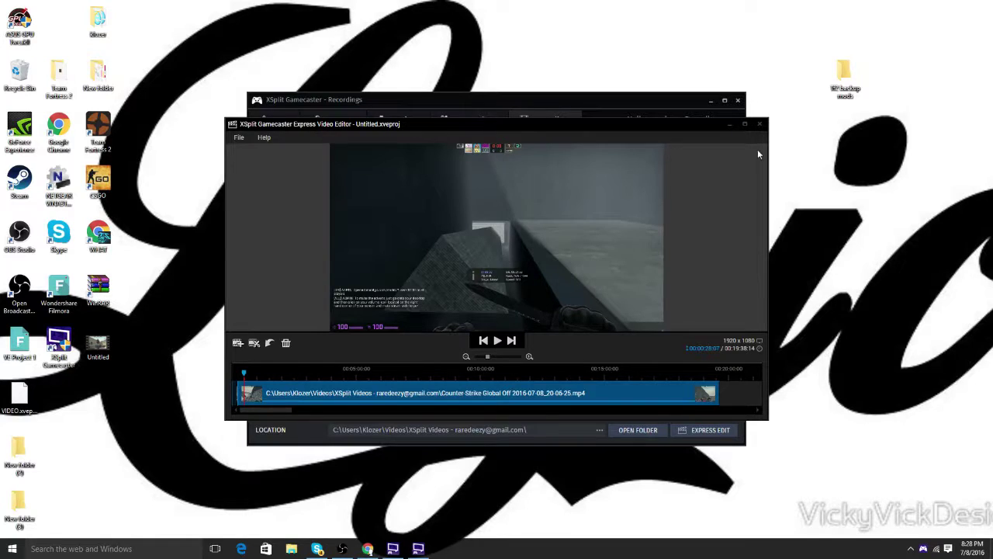
Open the import file browser and look through Quick access, This PC and Network
click(237, 342)
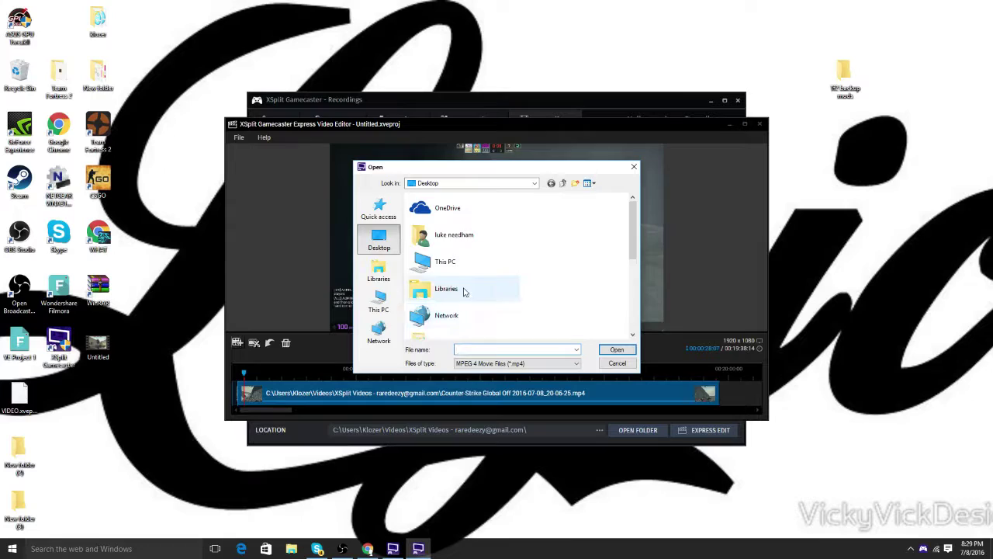
click(379, 272)
click(379, 208)
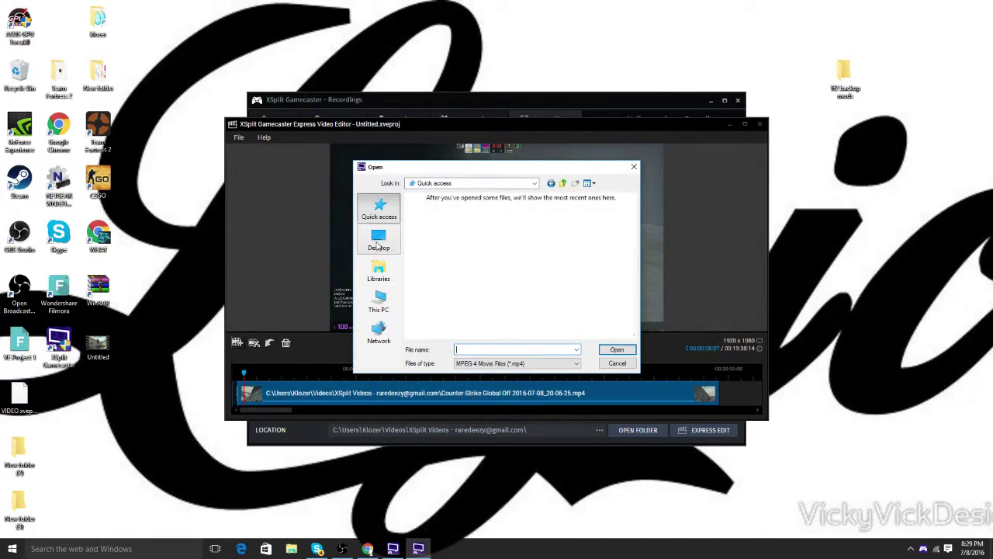
click(378, 242)
click(378, 270)
click(378, 301)
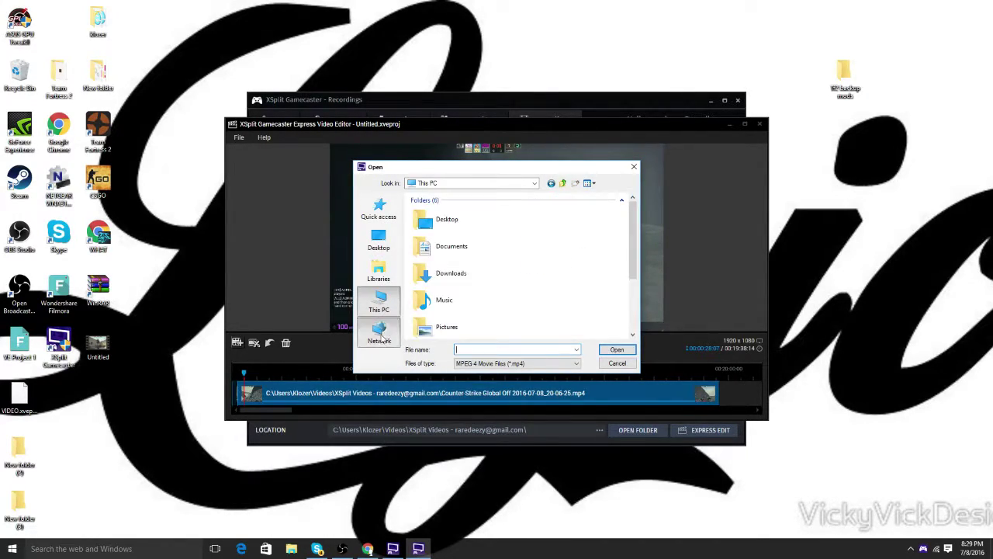
click(380, 333)
Switch the Look in location to Music, then Downloads, and close the browser without importing
click(446, 188)
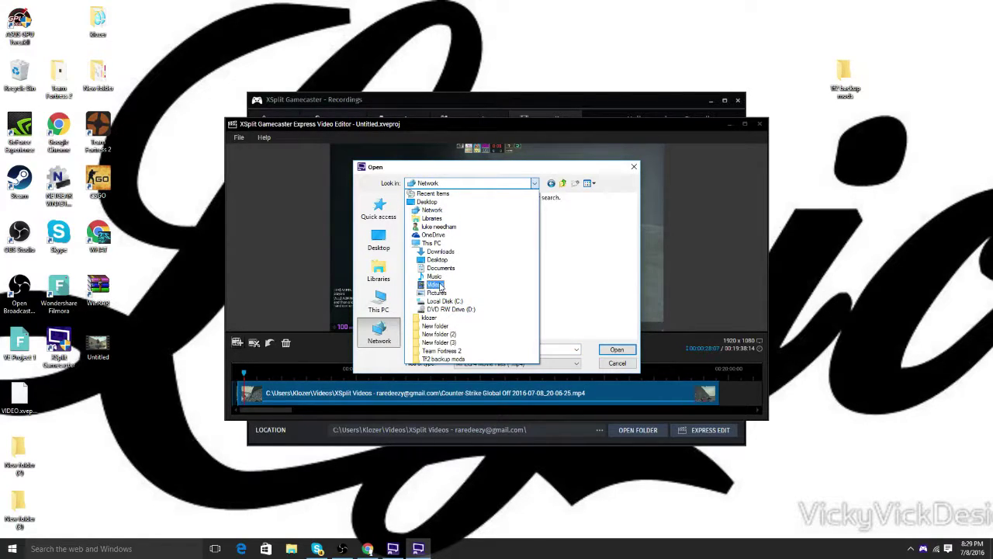
click(433, 277)
click(462, 184)
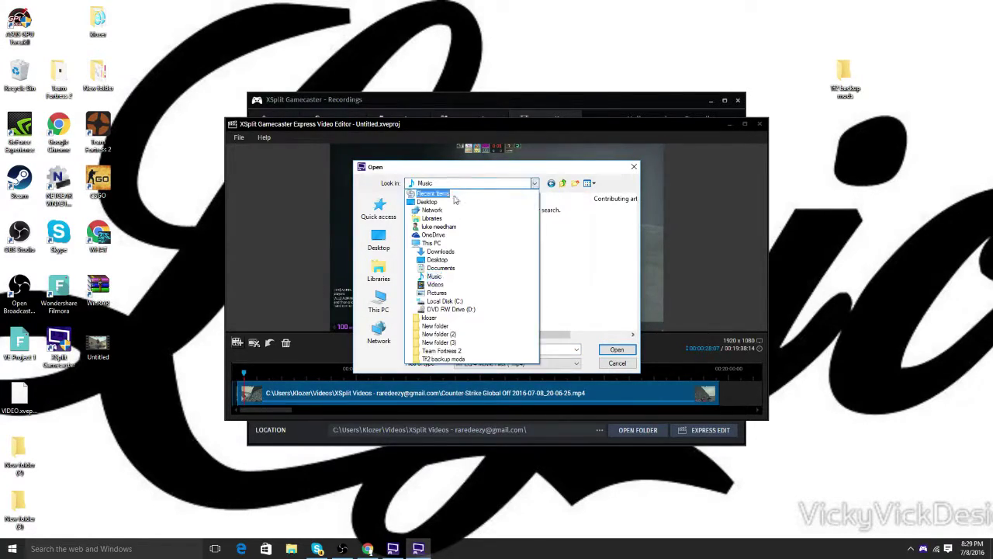
click(456, 200)
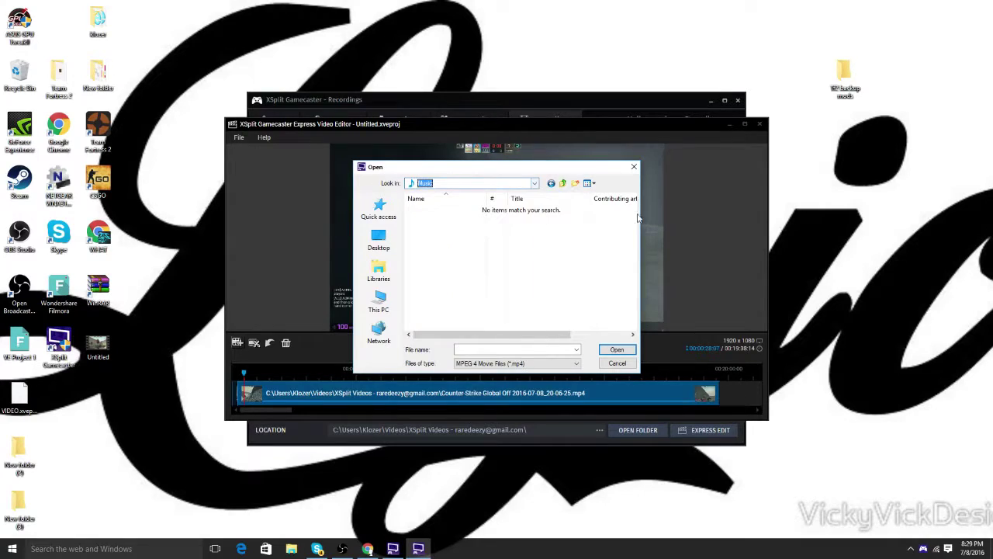
click(454, 184)
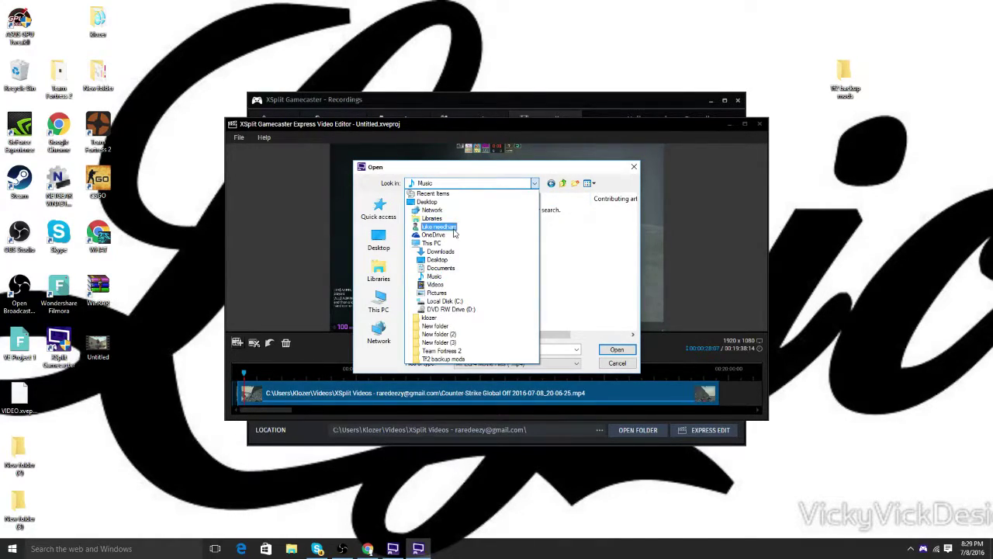
click(440, 251)
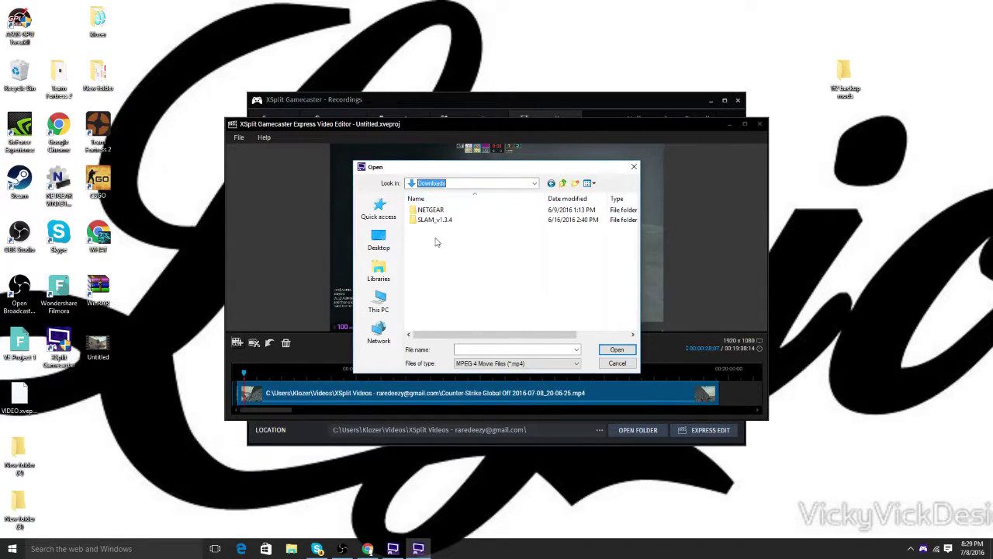
click(379, 301)
click(378, 332)
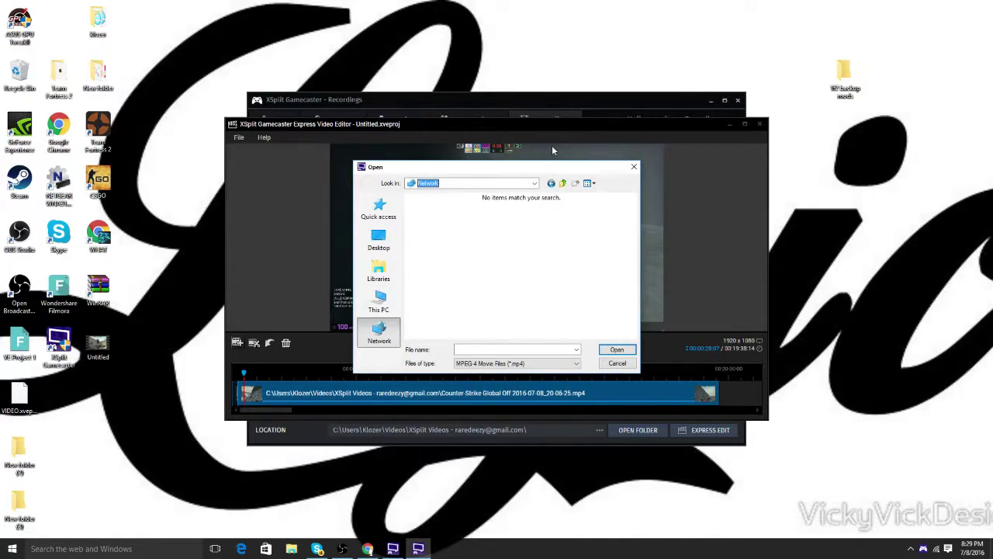
click(634, 166)
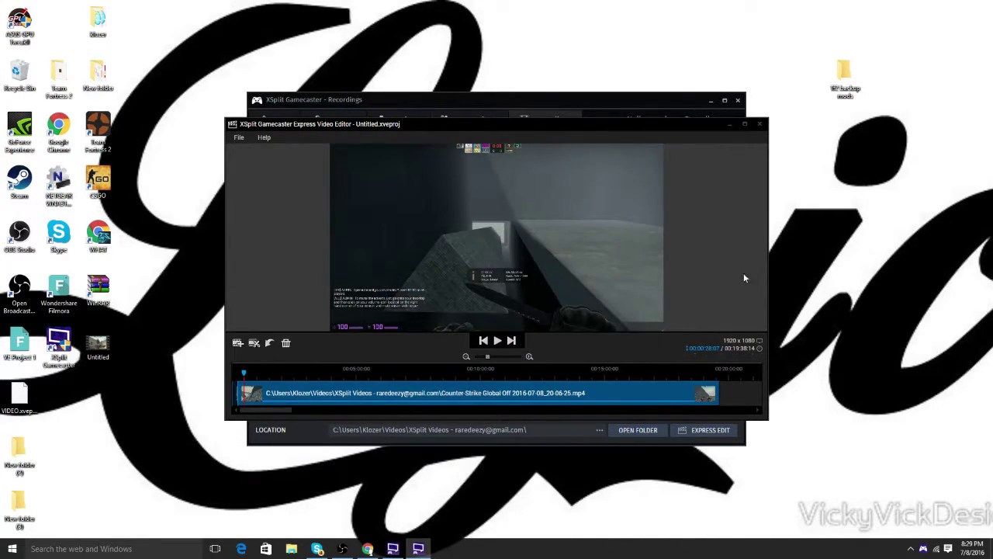
Maximize and close the editor, answering Yes to leave the untitled project, then open the Start menu
click(745, 125)
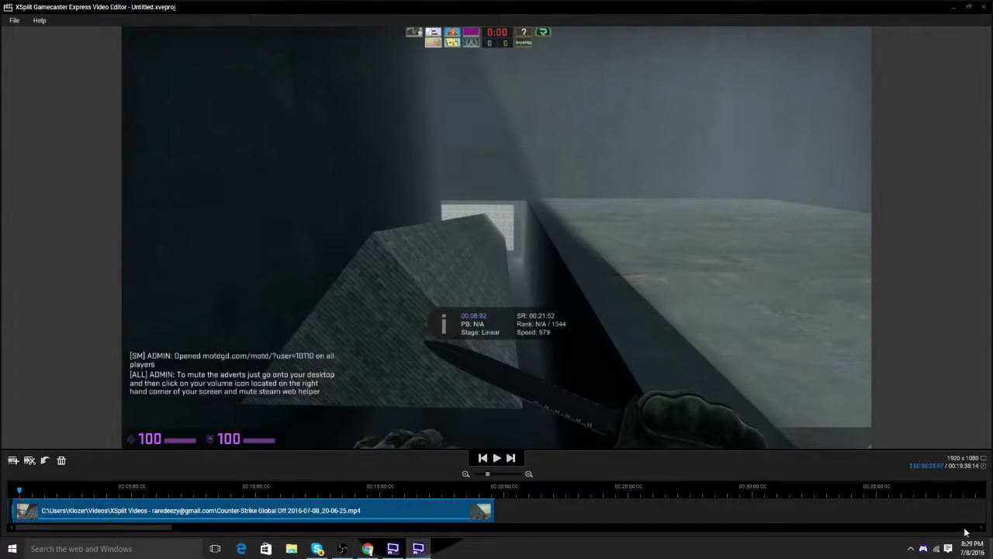
click(979, 8)
click(518, 292)
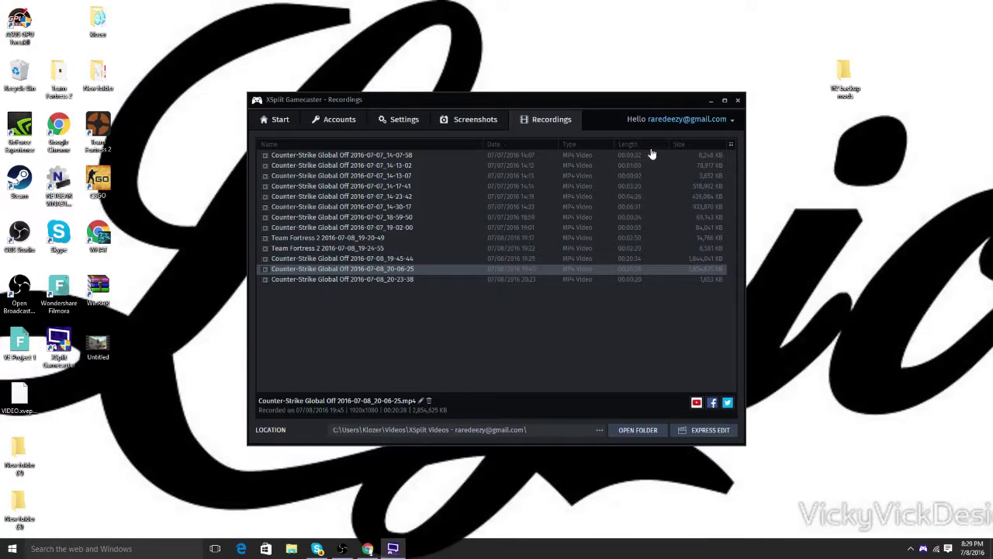
click(4, 549)
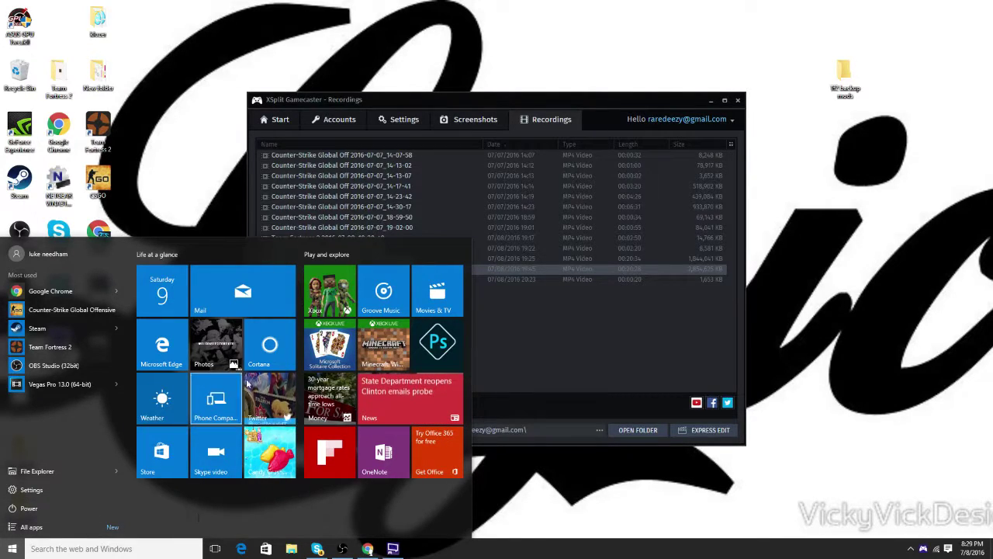
Launch Groove Music and filter Windows search to Music to find the Super Mario World track
click(390, 303)
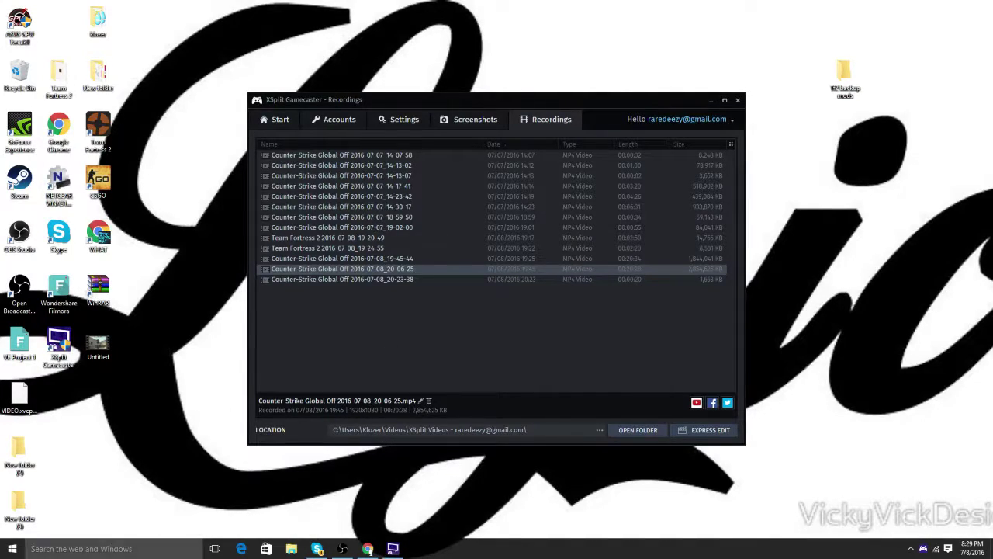
click(147, 548)
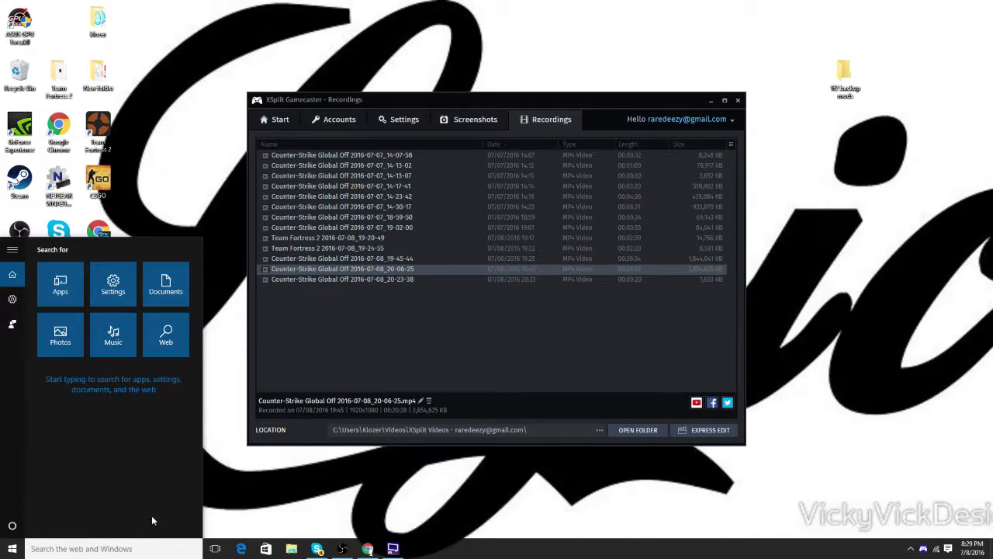
click(113, 335)
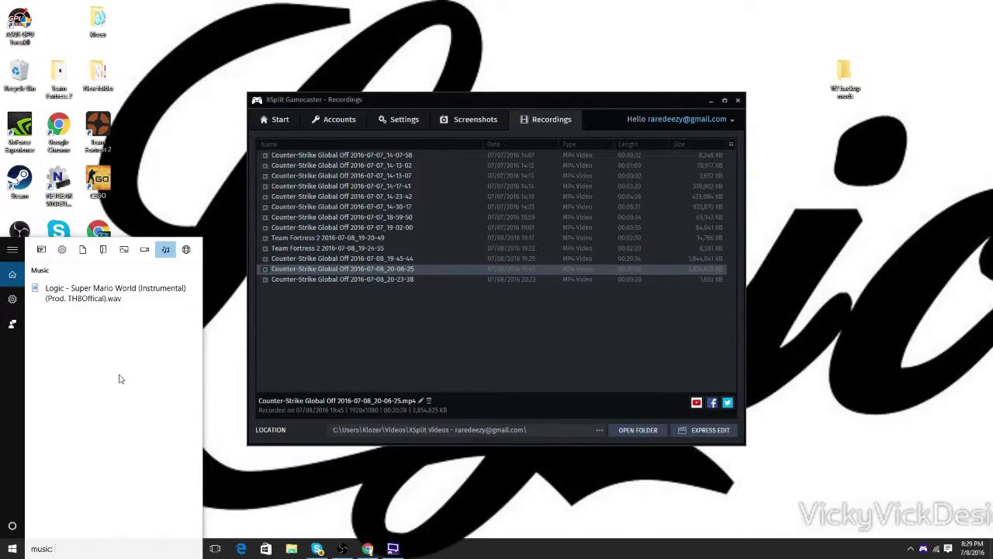
click(67, 305)
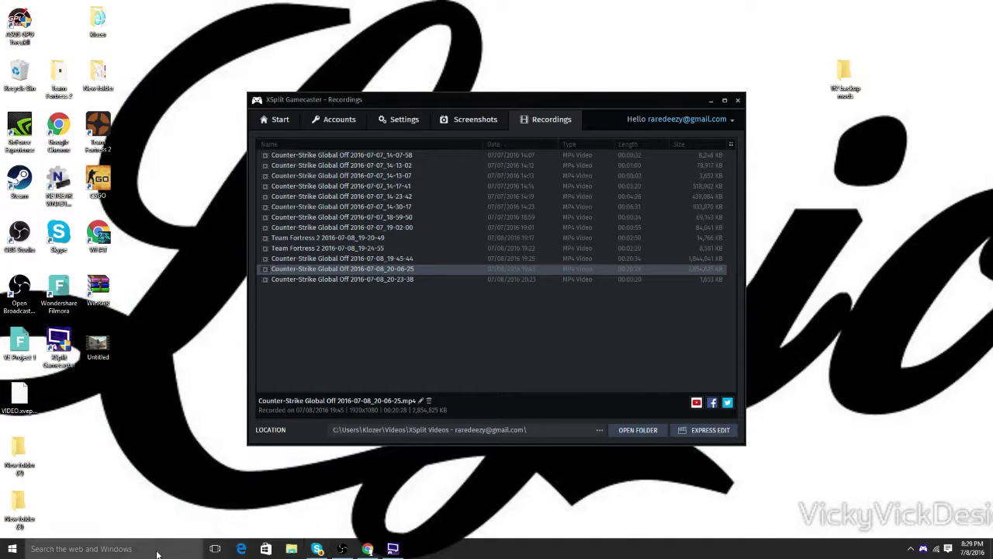
click(116, 549)
click(113, 333)
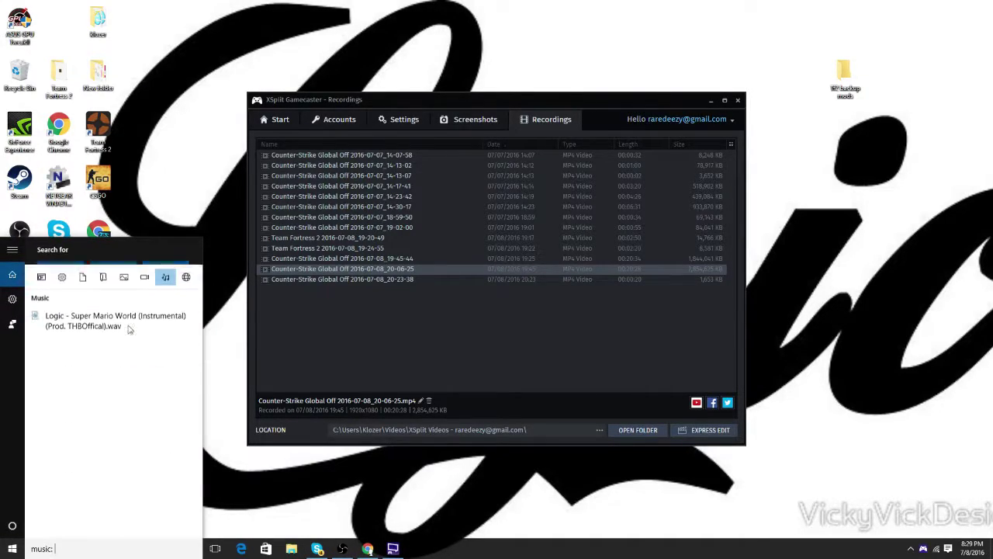
Play and pause the Super Mario World instrumental in Groove, close Groove and XSplit, and restore OBS
click(140, 291)
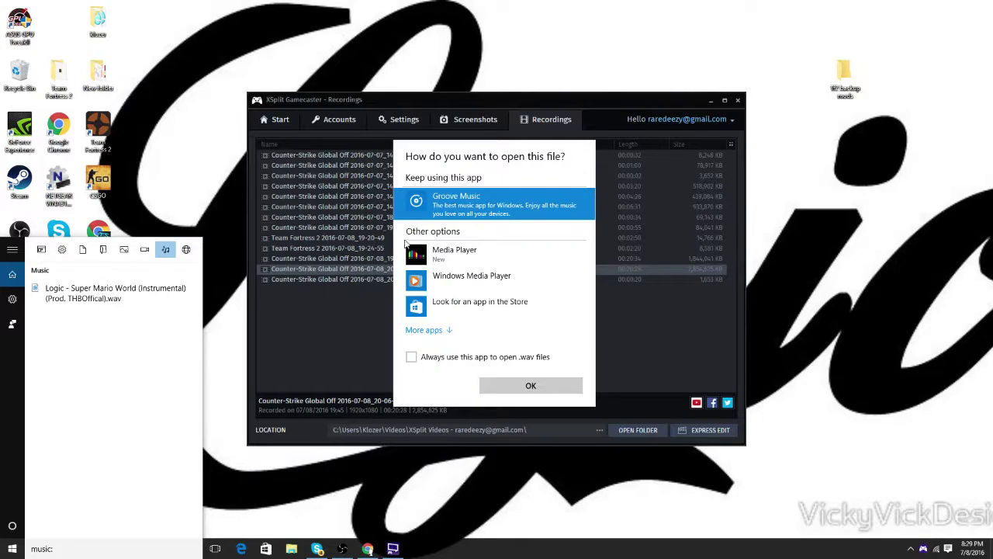
click(510, 384)
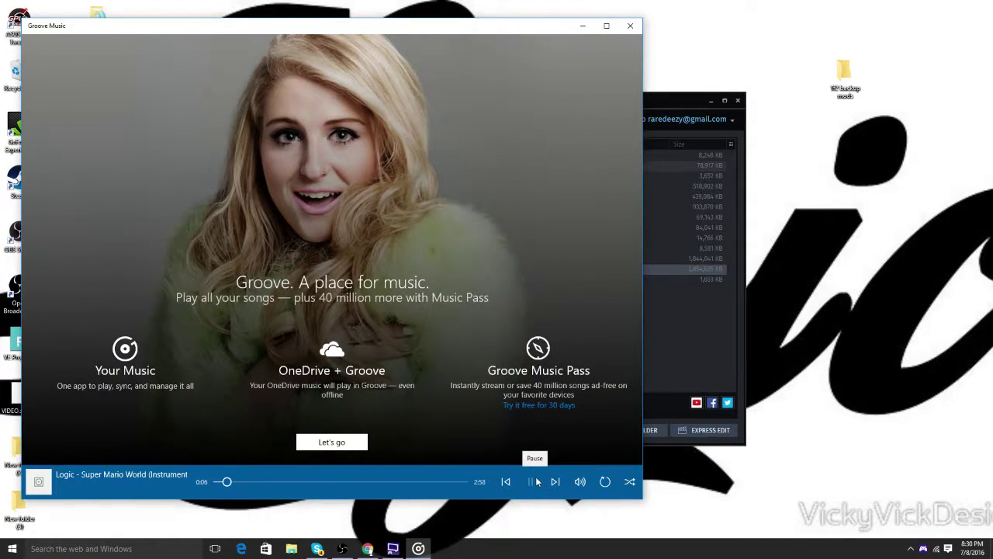
click(535, 482)
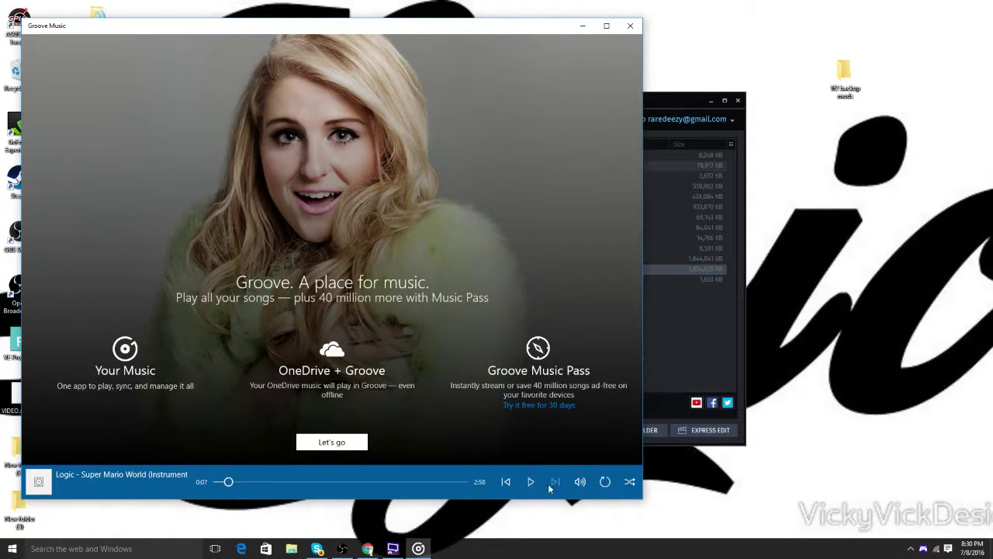
click(630, 26)
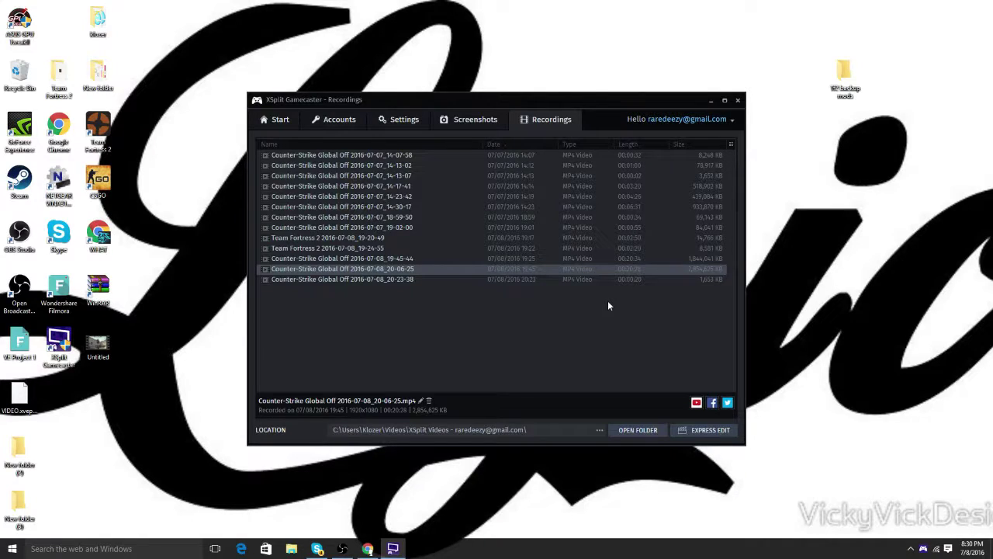
click(738, 101)
click(342, 549)
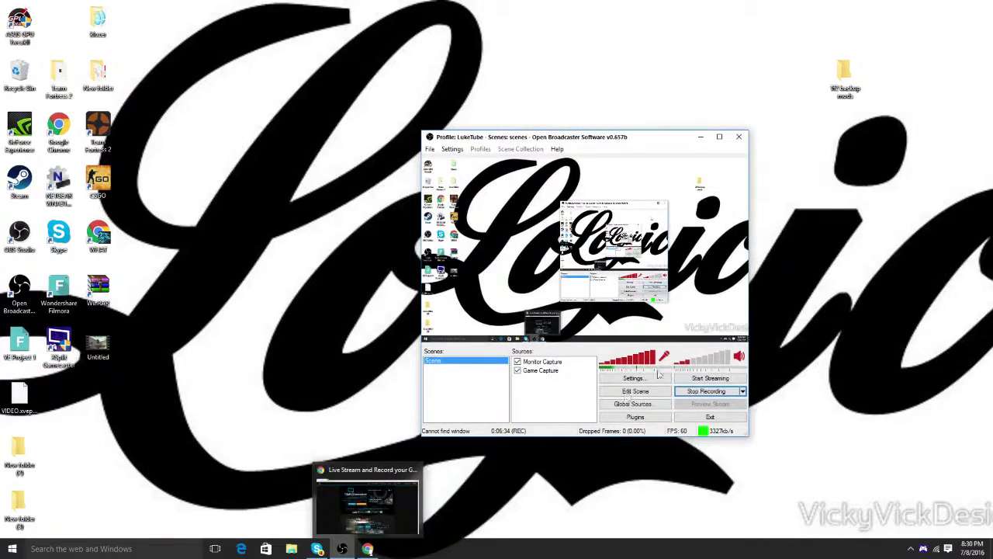